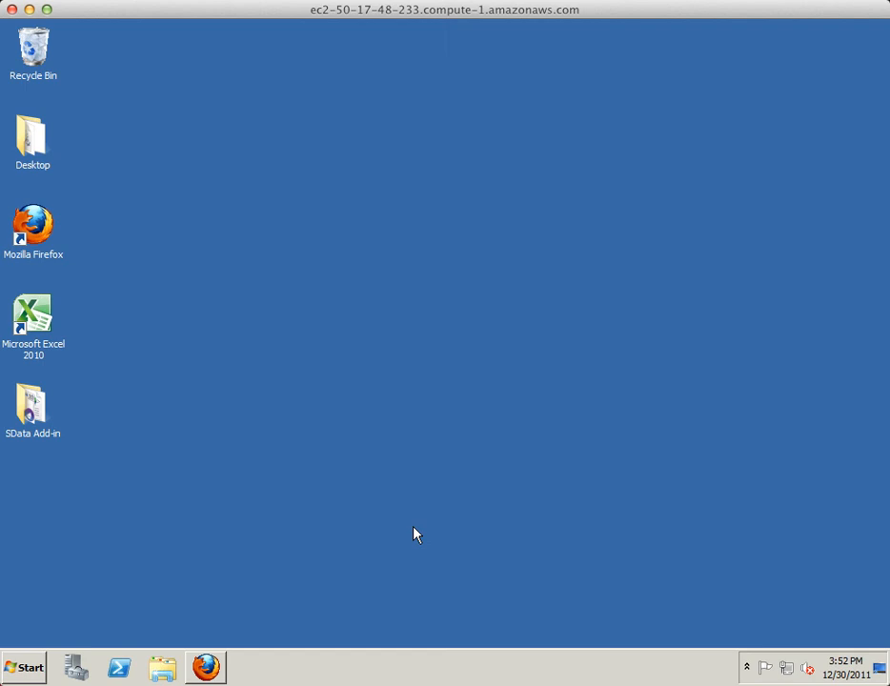
Switch to Firefox and review the groups available for opportunities in Sage SalesLogix
click(205, 667)
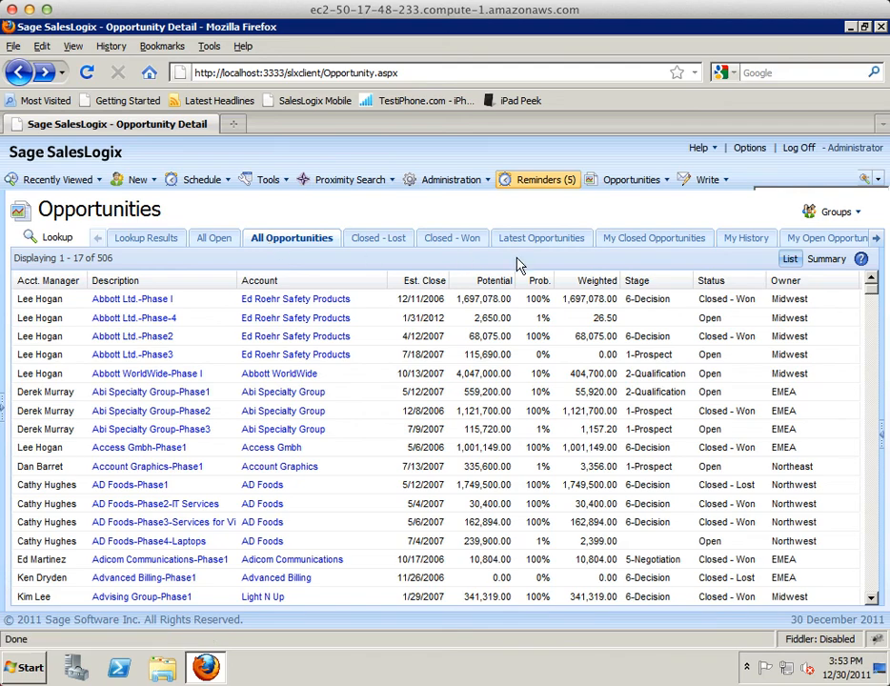
click(832, 213)
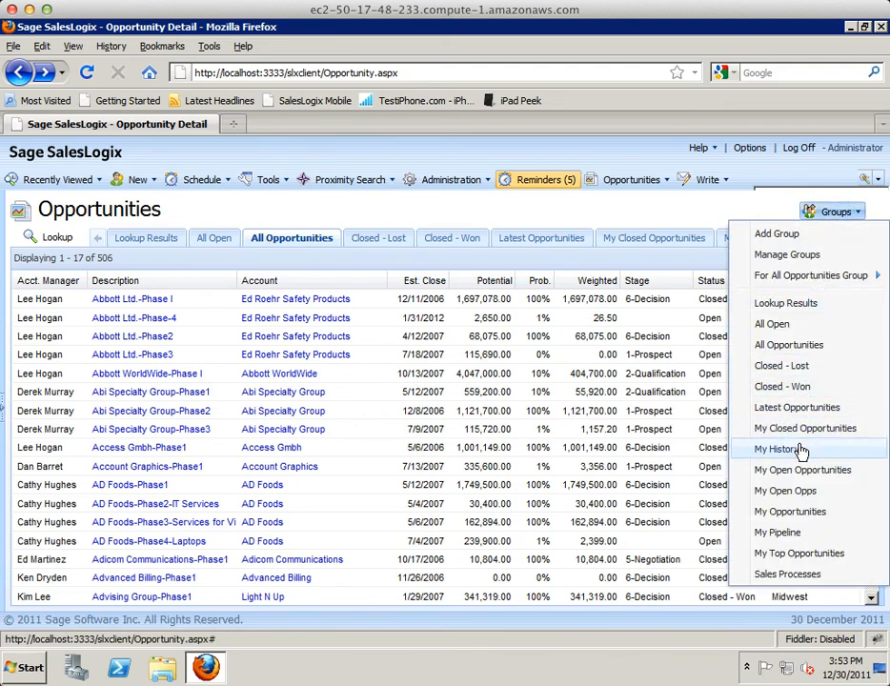
click(695, 210)
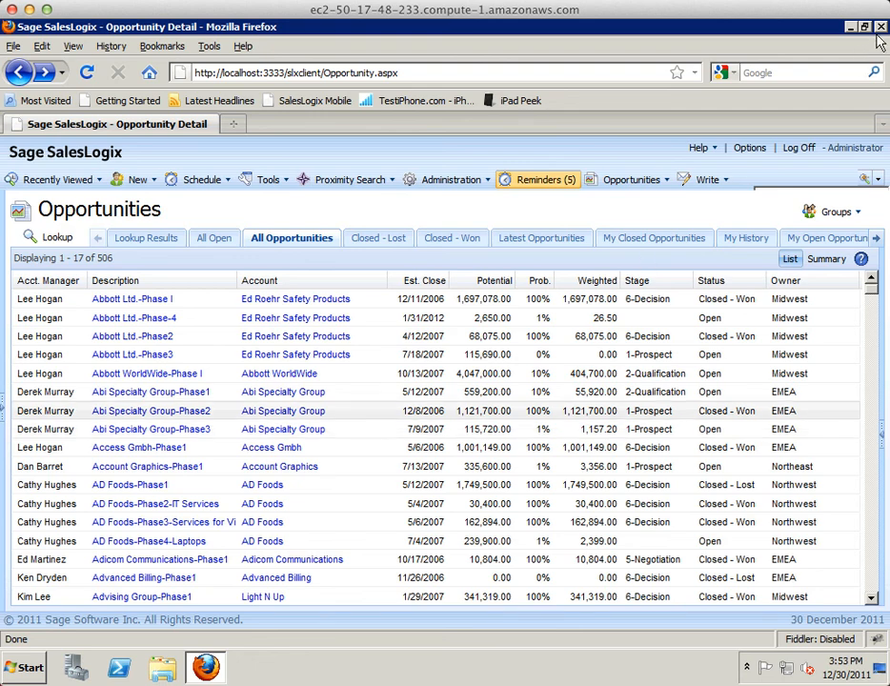
Minimize the browser, launch Microsoft Excel 2010 and display the SalesLogix add-in commands
click(850, 28)
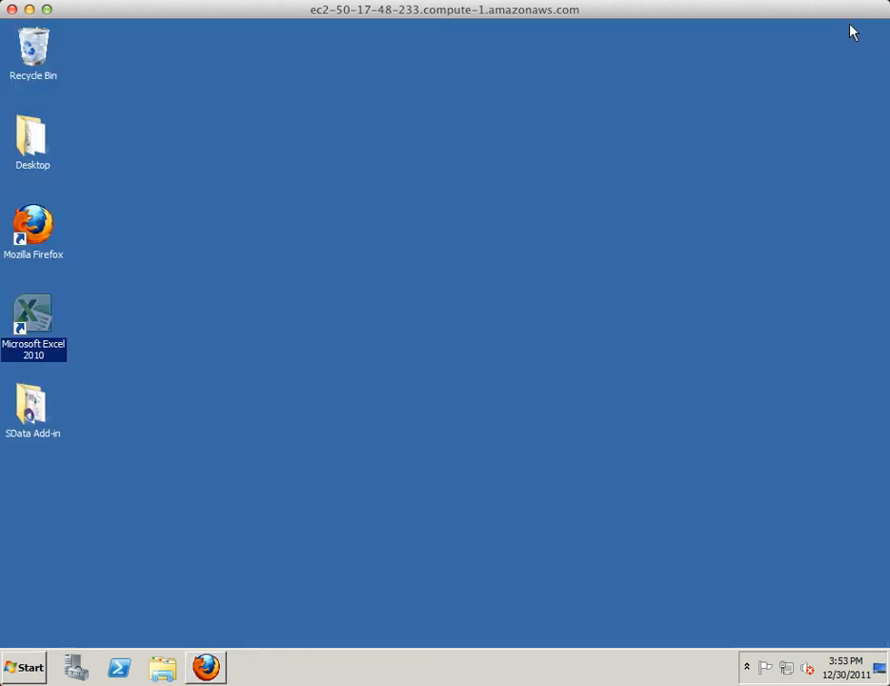
click(50, 325)
right_click(67, 322)
click(77, 329)
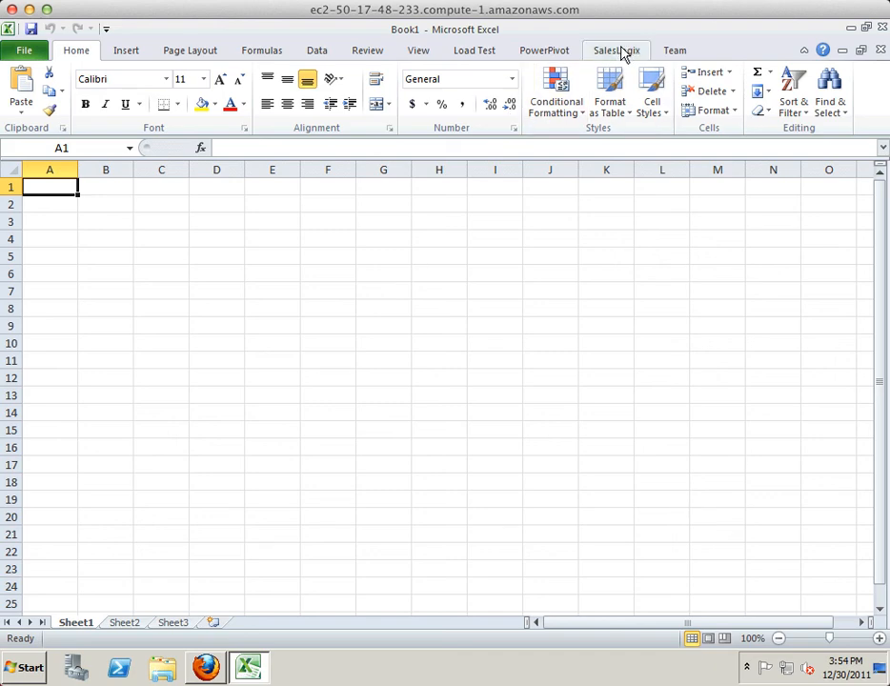
click(618, 51)
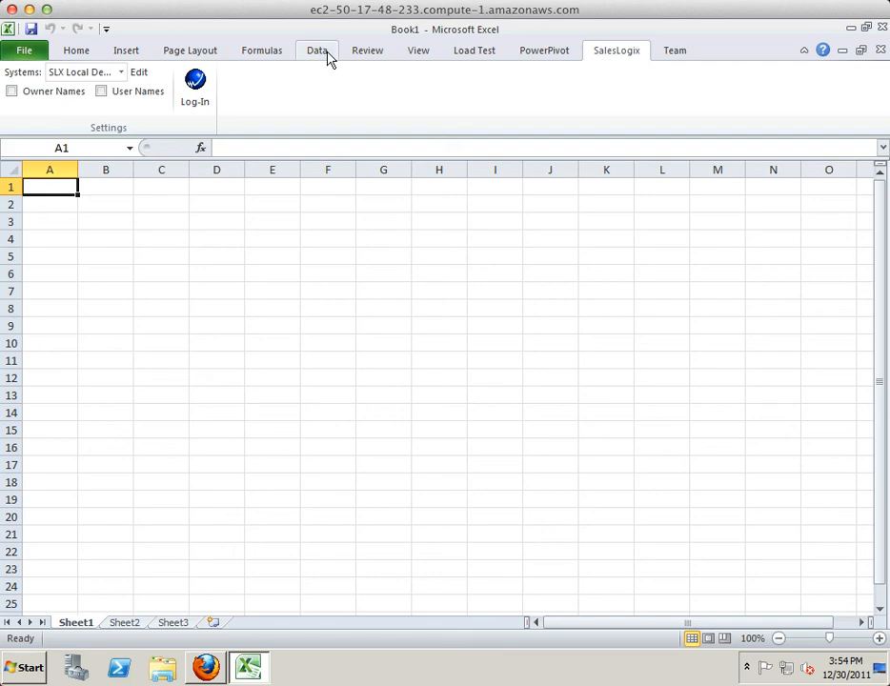
Examine the add-in's system setup and the list of systems available for connection without changing them
click(138, 74)
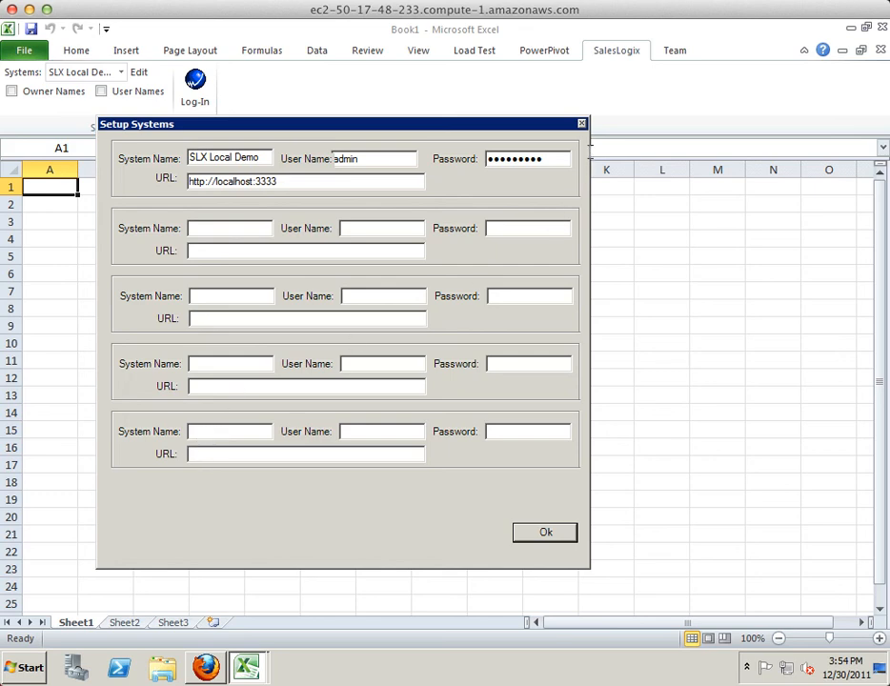
click(581, 124)
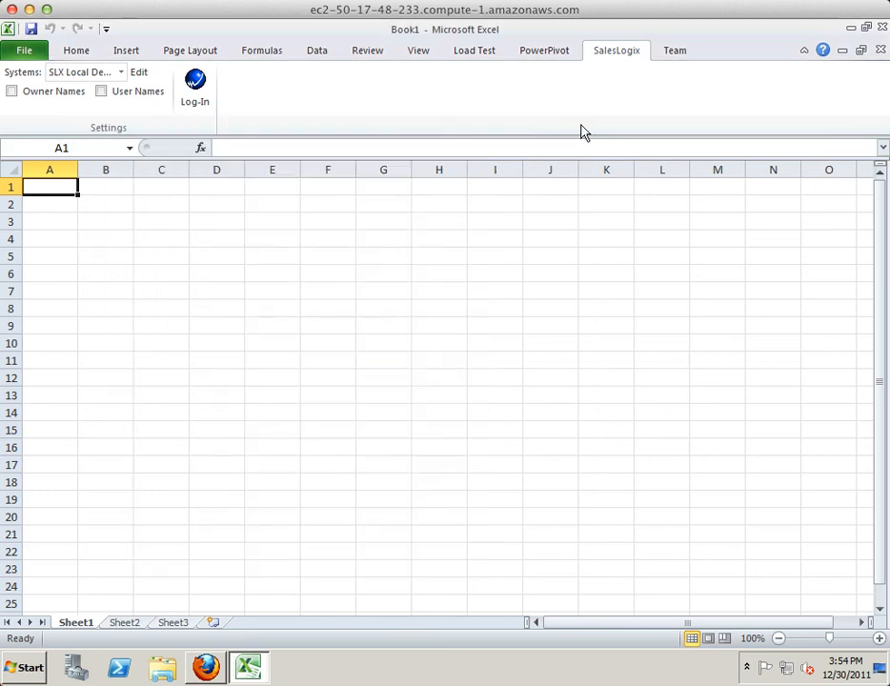
click(122, 74)
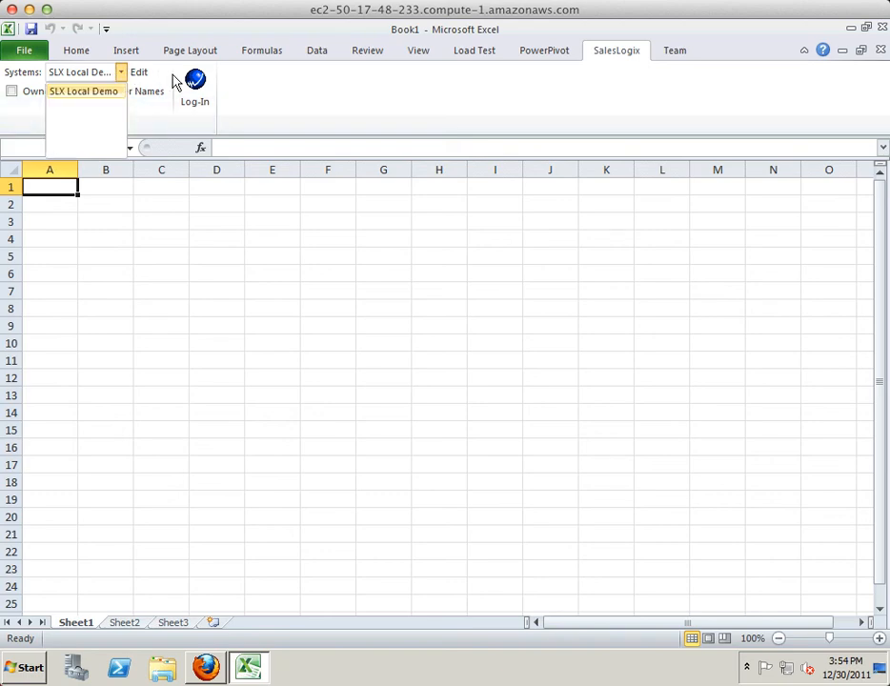
click(263, 88)
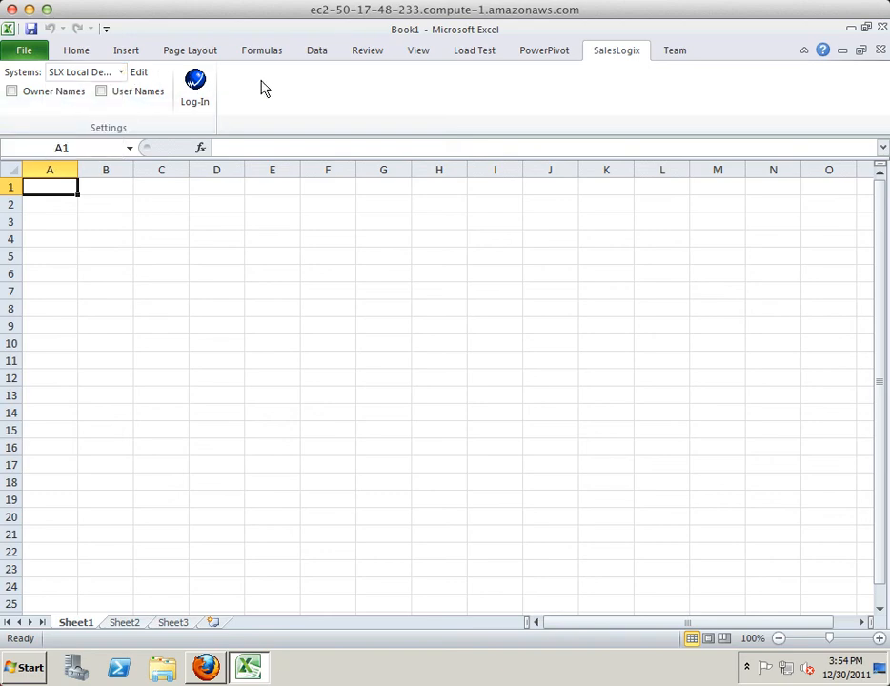
Turn on the Owner Names and User Names options for the SalesLogix add-in and dismiss the PowerPivot notification
click(12, 94)
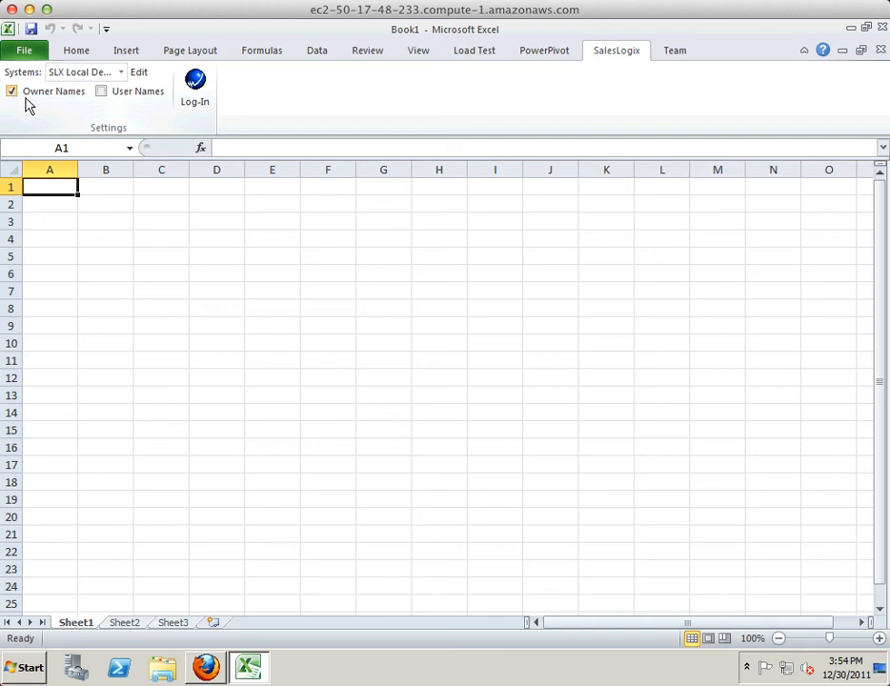
click(102, 93)
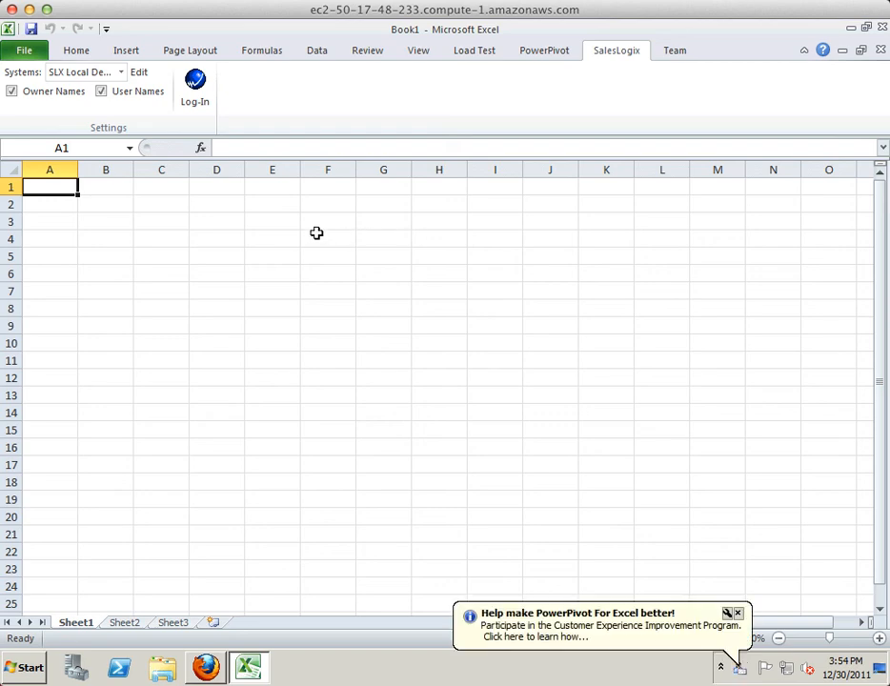
click(737, 613)
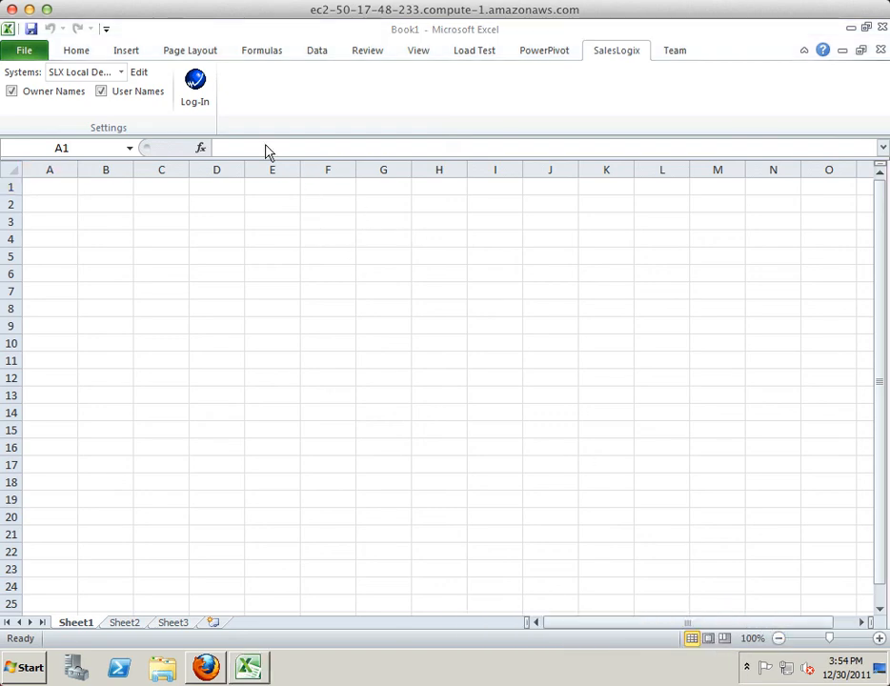
Log in to the SLX Local Demo system and select the Opportunity family
click(194, 88)
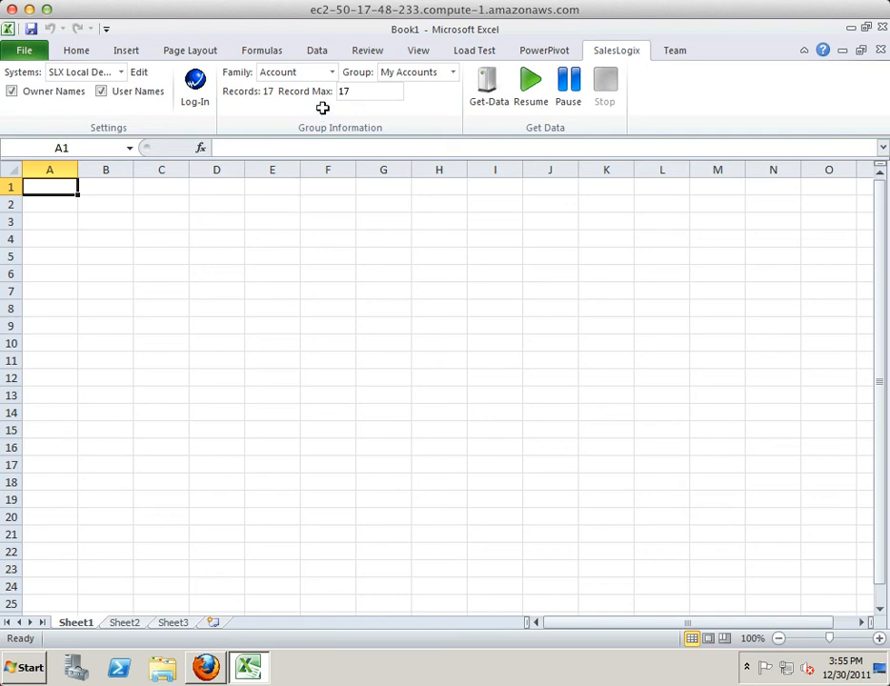
click(332, 73)
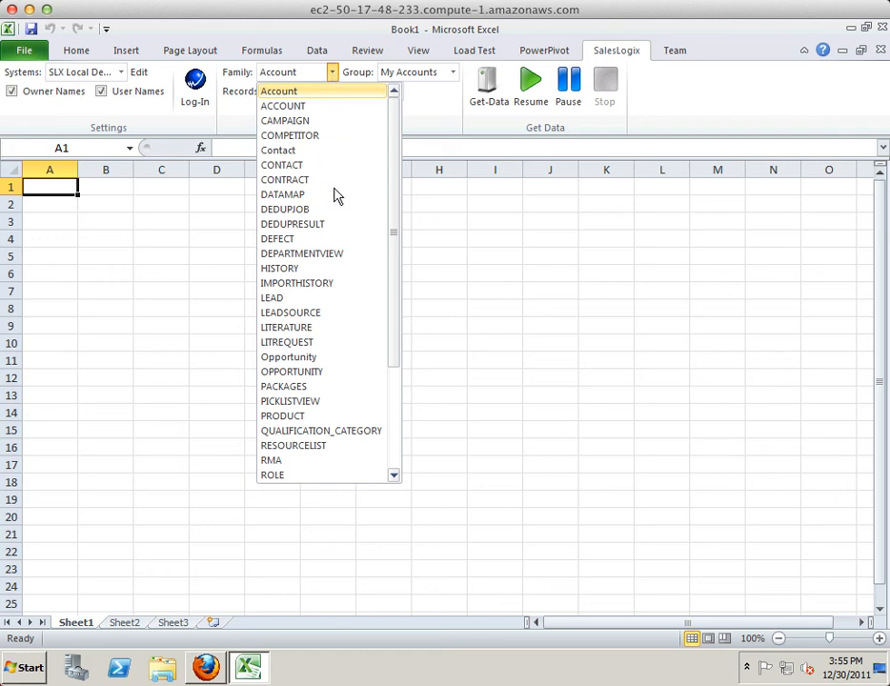
click(297, 361)
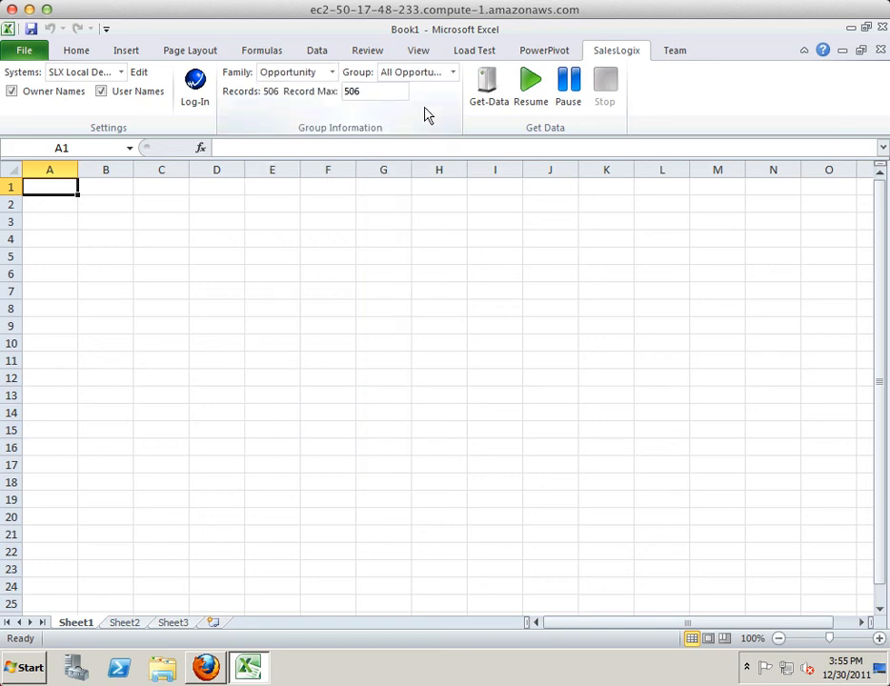
Try the My History and All Open opportunity groups, and set the group back to All Opportunities
click(454, 74)
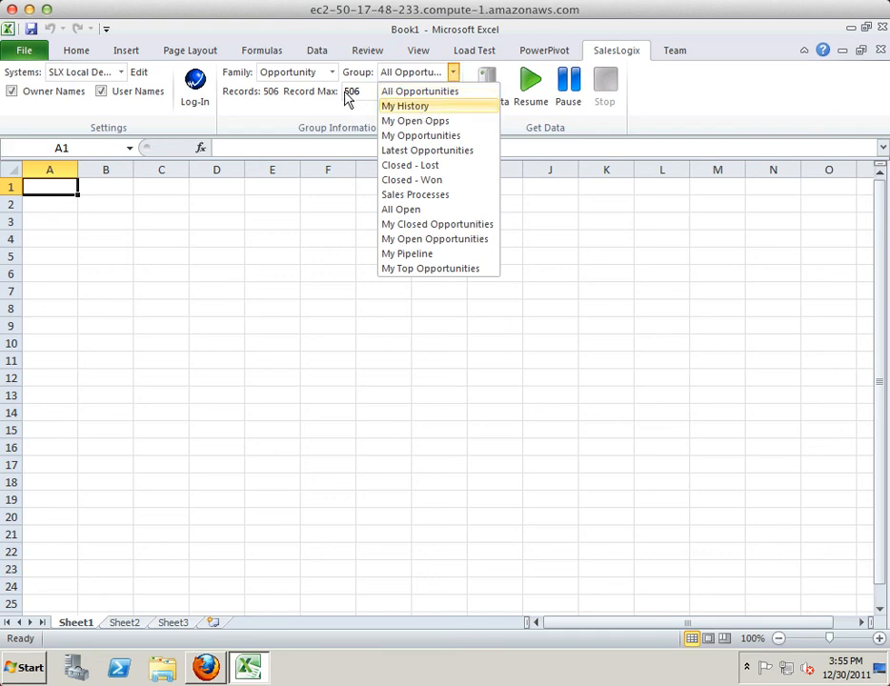
click(407, 109)
click(452, 77)
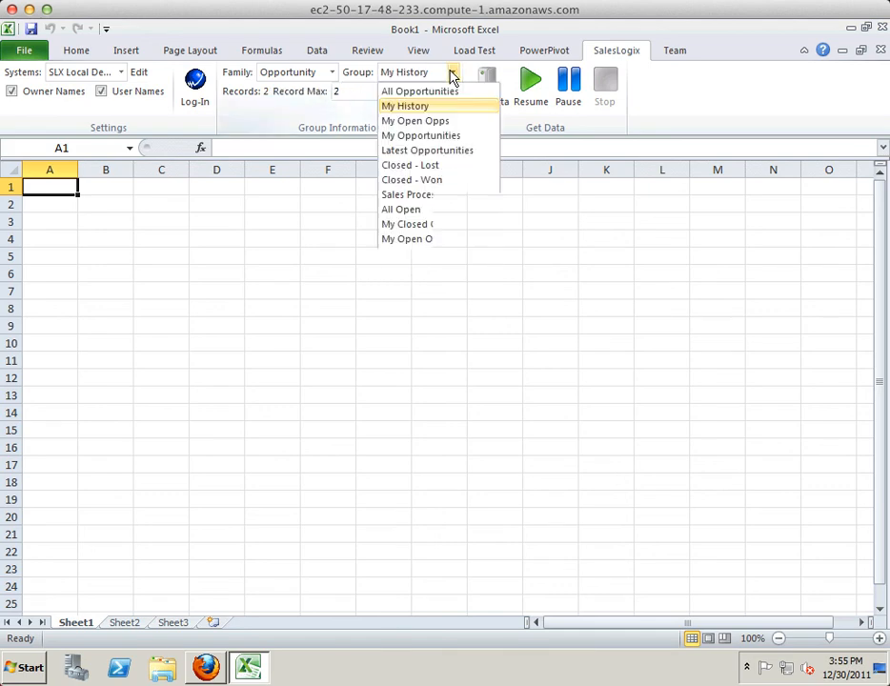
click(420, 211)
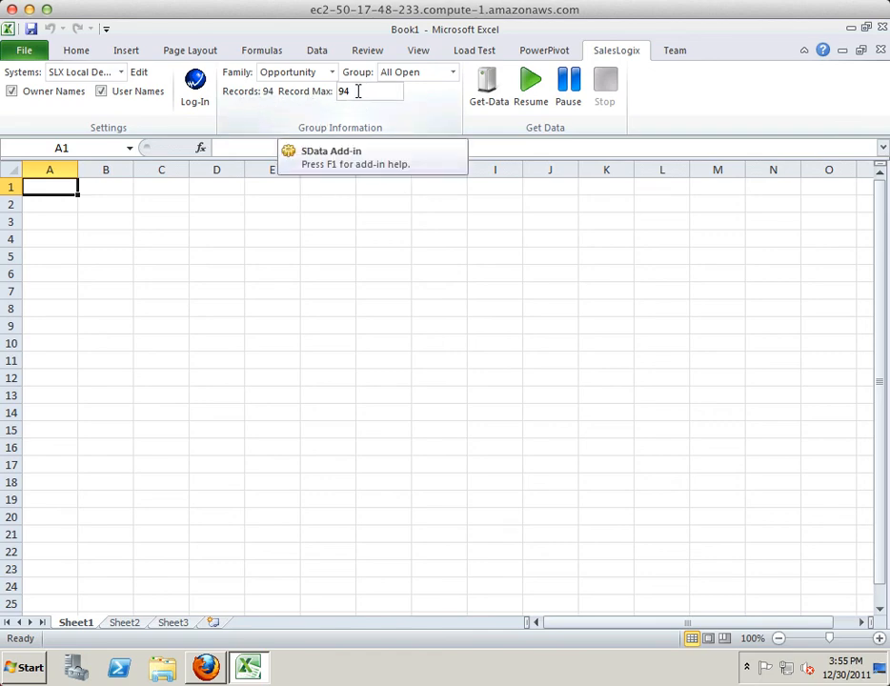
click(453, 73)
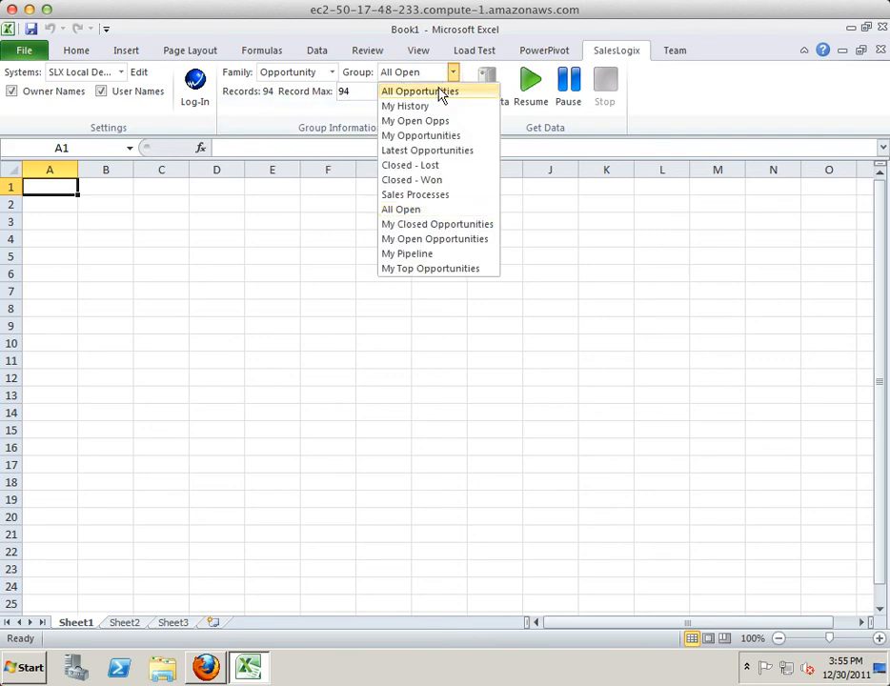
click(441, 92)
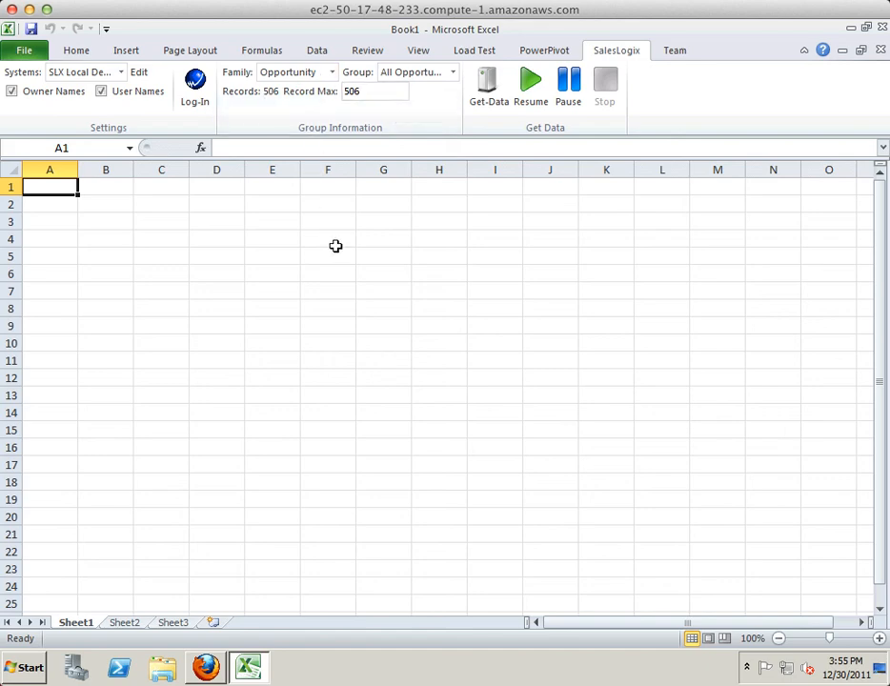
Switch to Firefox to examine the columns and filters of the All Opportunities list, and return to Excel
click(205, 667)
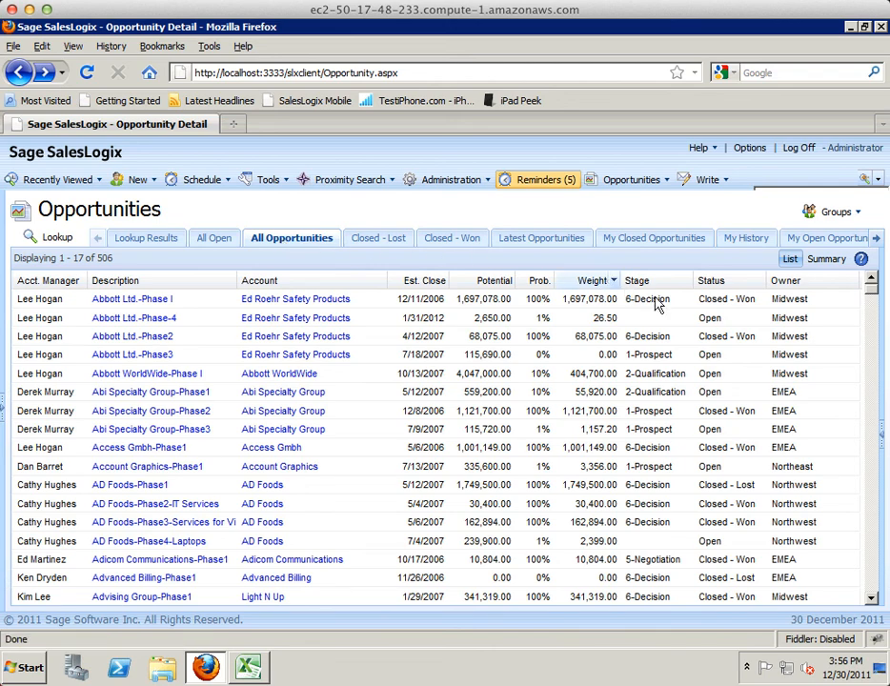
click(883, 436)
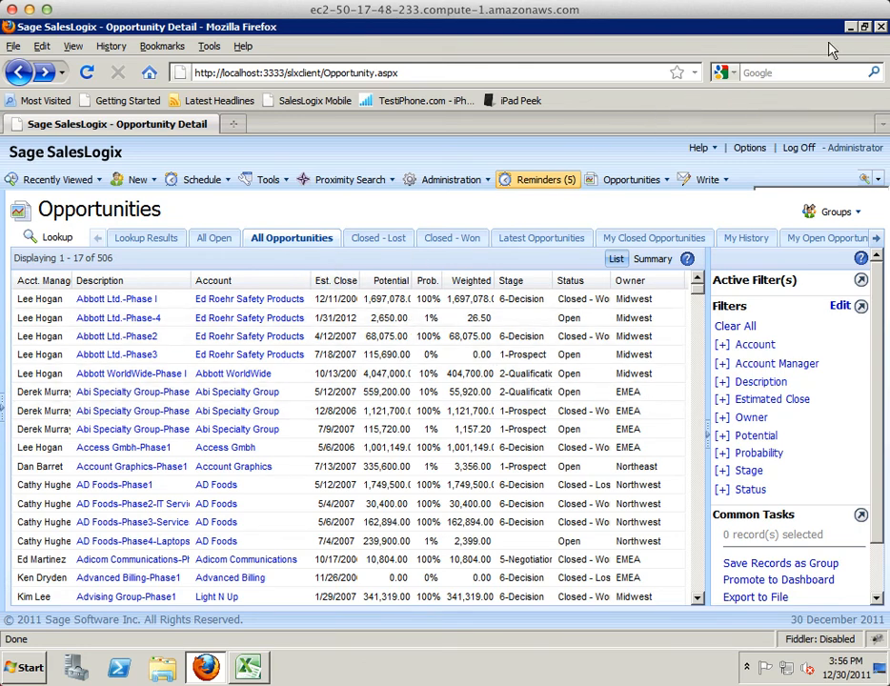
click(850, 28)
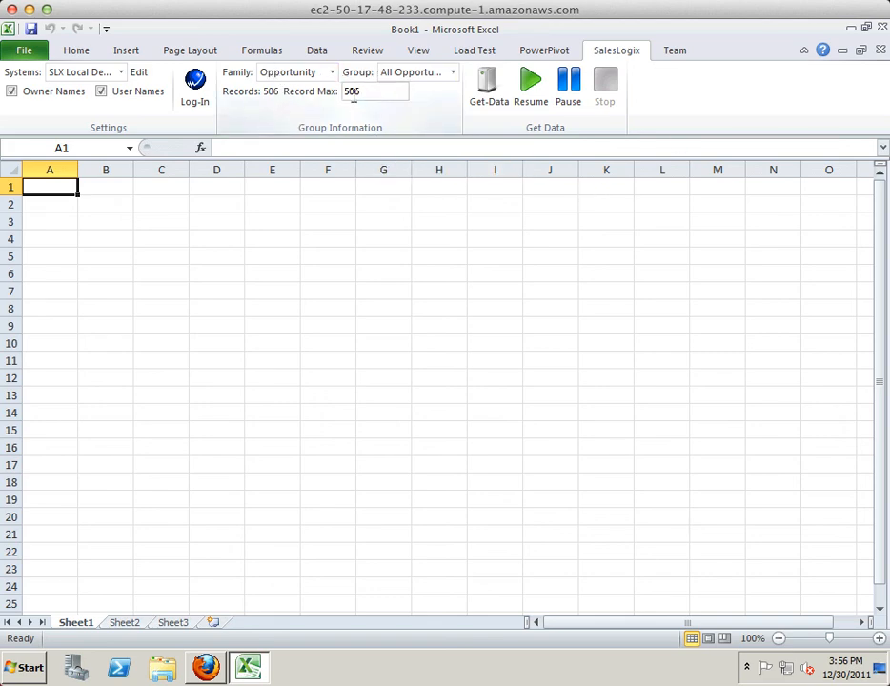
Retrieve the All Opportunities group's records into Sheet1
click(493, 86)
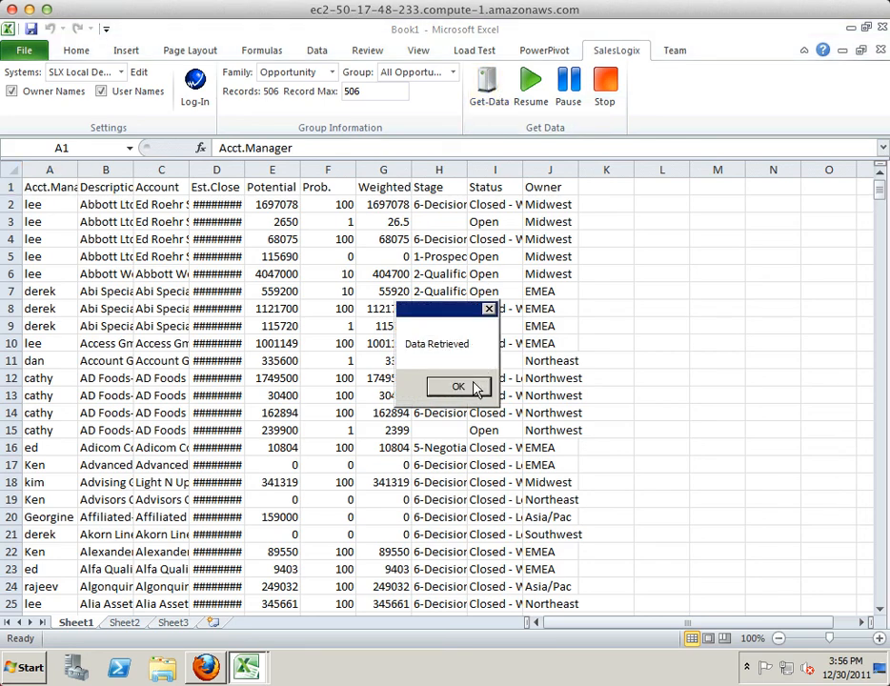
click(474, 388)
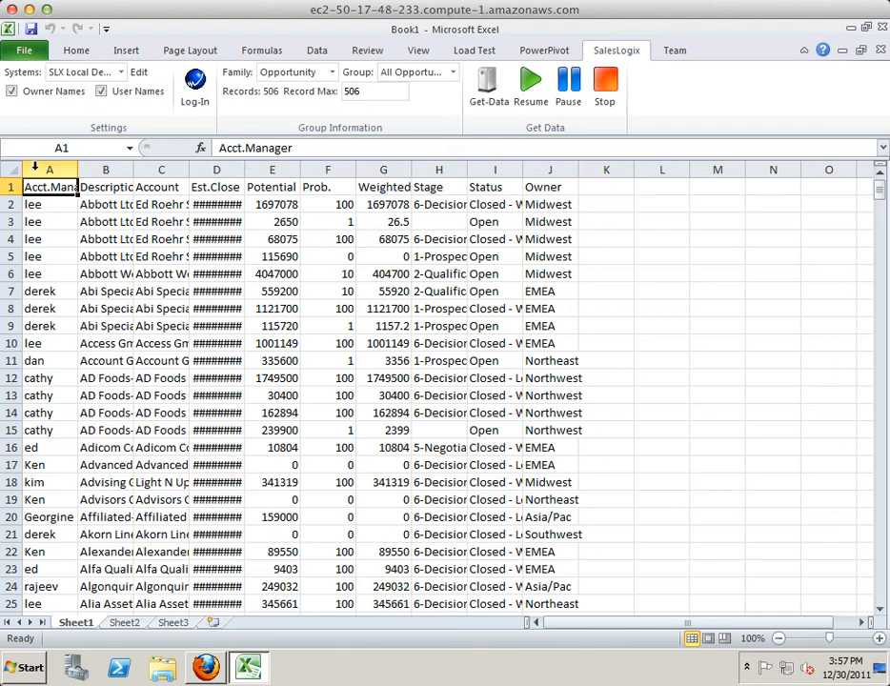
Create a PowerPivot linked table with headers from the opportunity data in columns A to J
drag(34, 168, 562, 176)
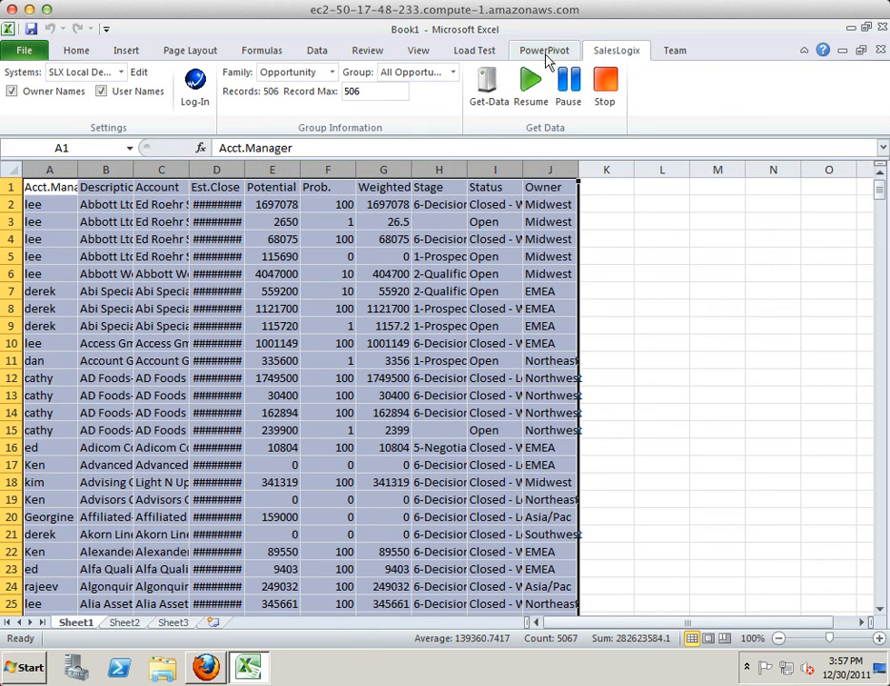
click(545, 55)
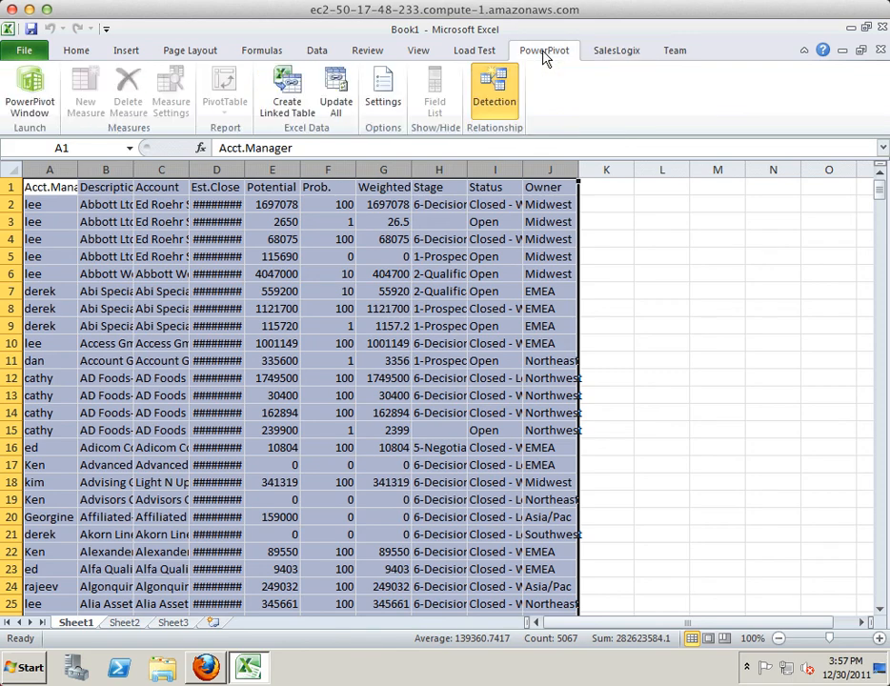
click(285, 88)
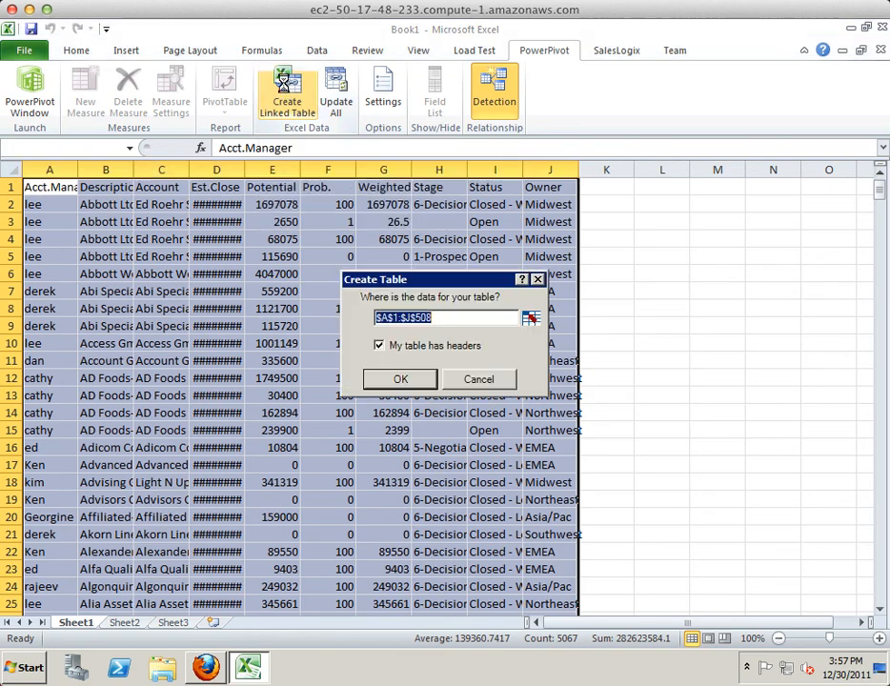
click(399, 380)
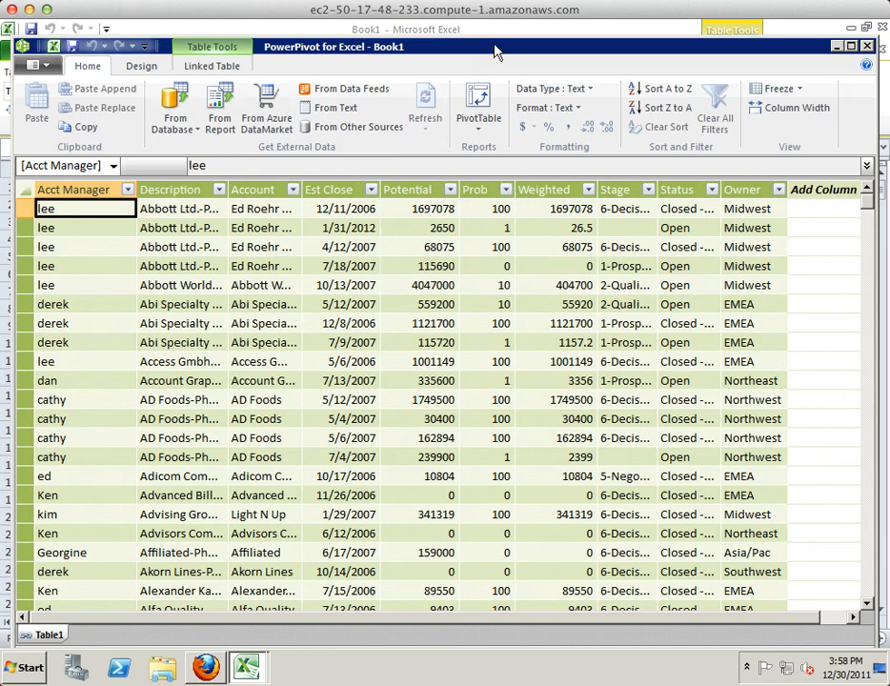
Insert two horizontally arranged PivotCharts from the PowerPivot table on a new worksheet
click(480, 132)
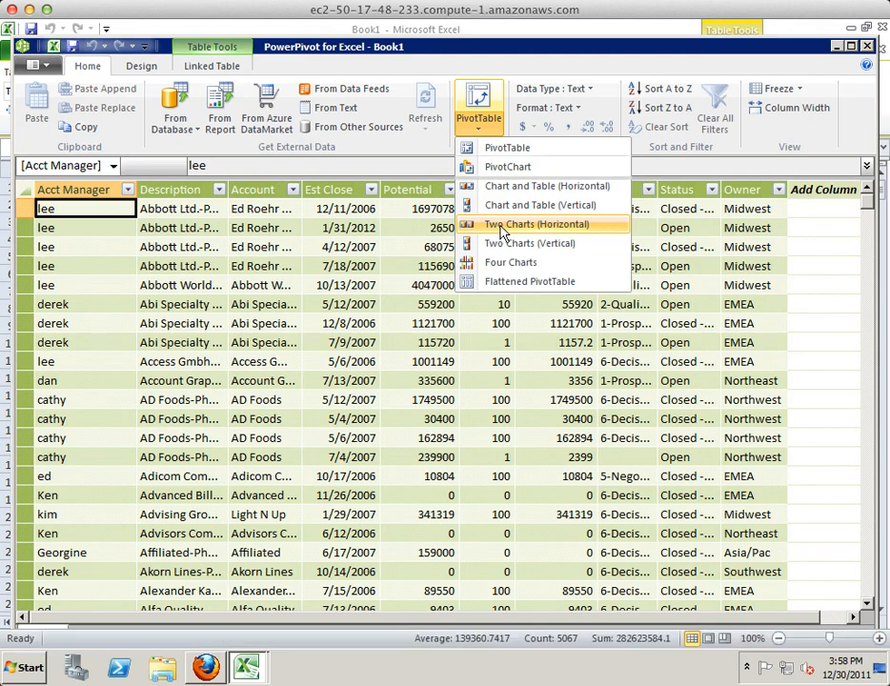
click(502, 233)
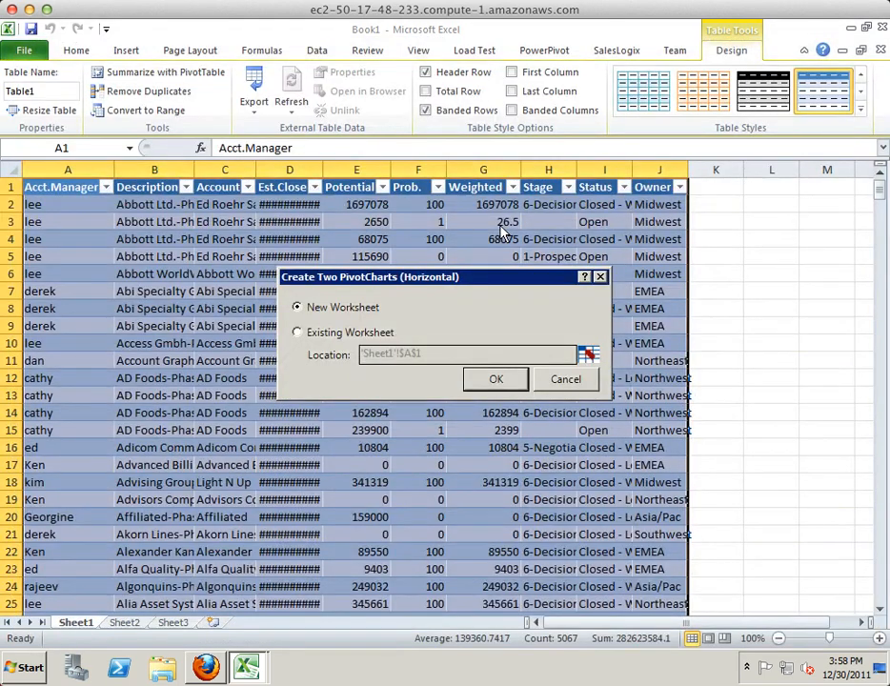
click(483, 381)
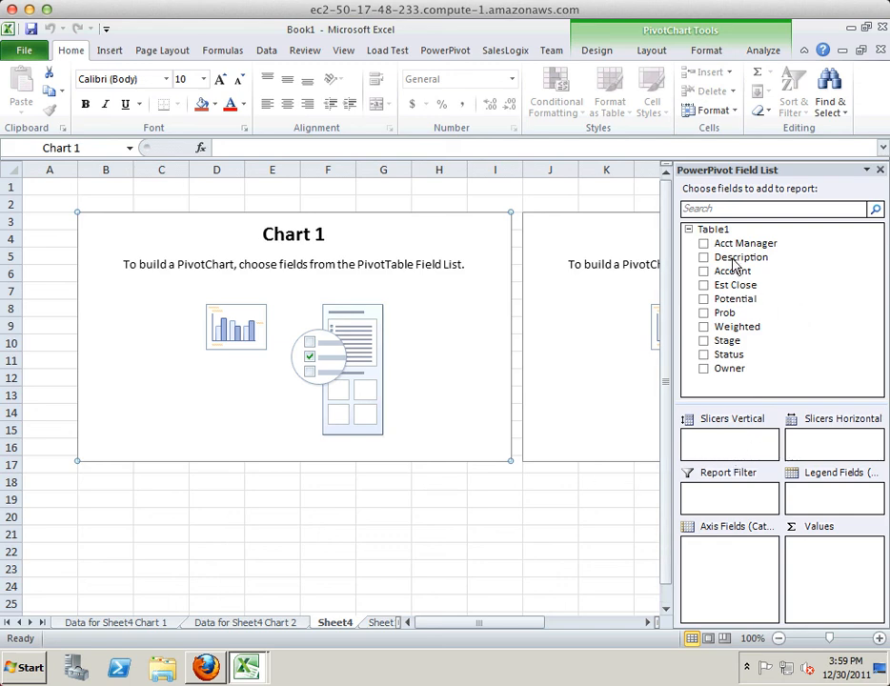
Add Acct Manager as a vertical slicer and Stage and Status as horizontal slicers for Chart 1
drag(734, 260, 721, 451)
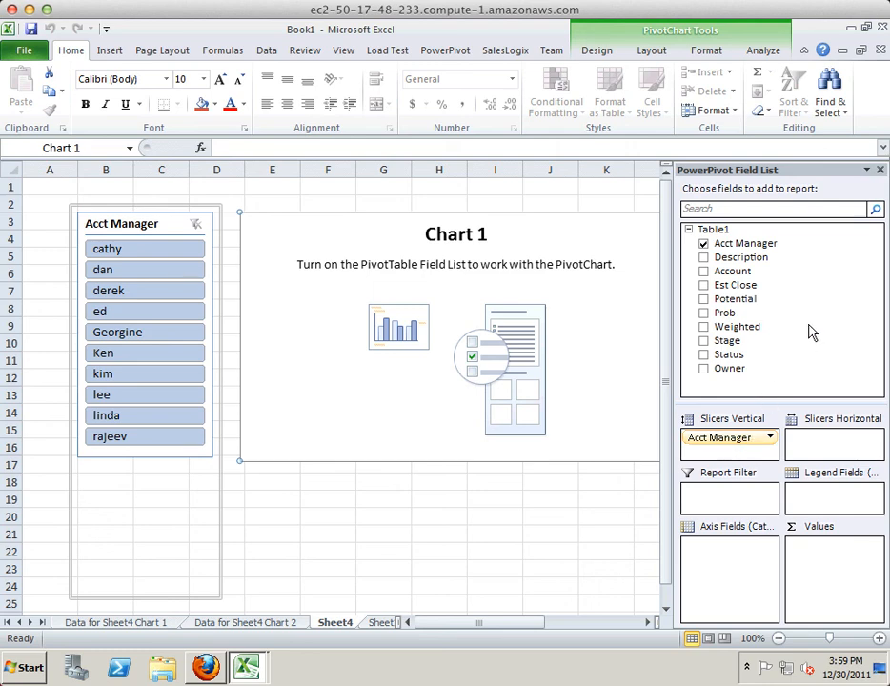
drag(746, 347, 811, 451)
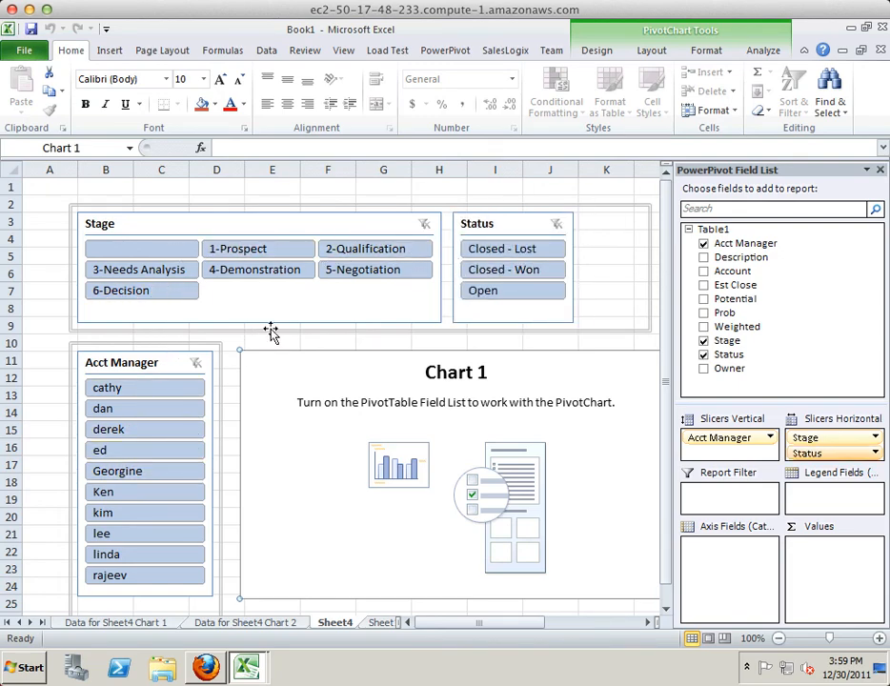
Chart the count of Description by Acct Manager in Chart 1, with Acct Manager as the axis field
click(285, 396)
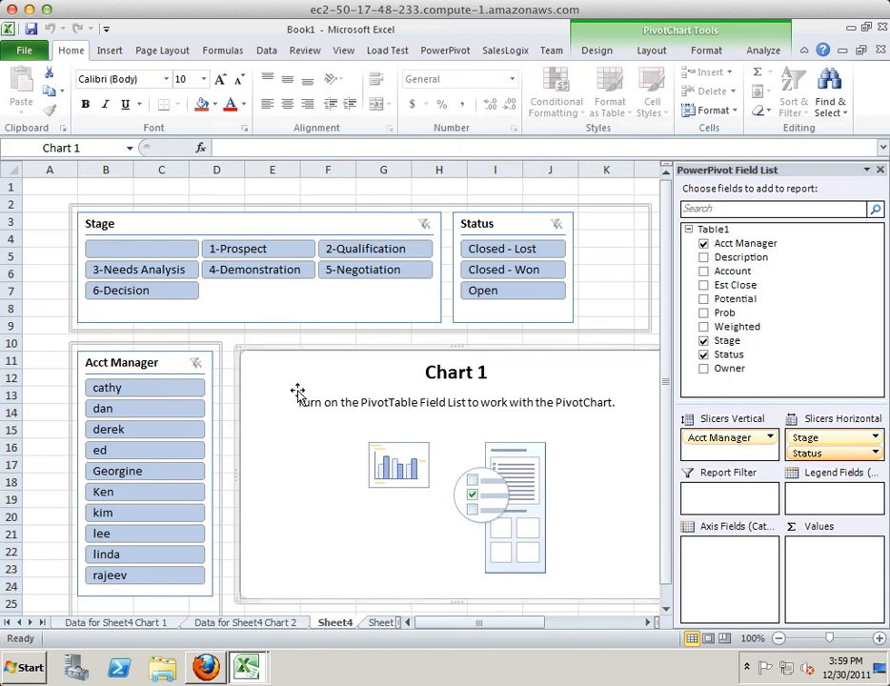
click(51, 306)
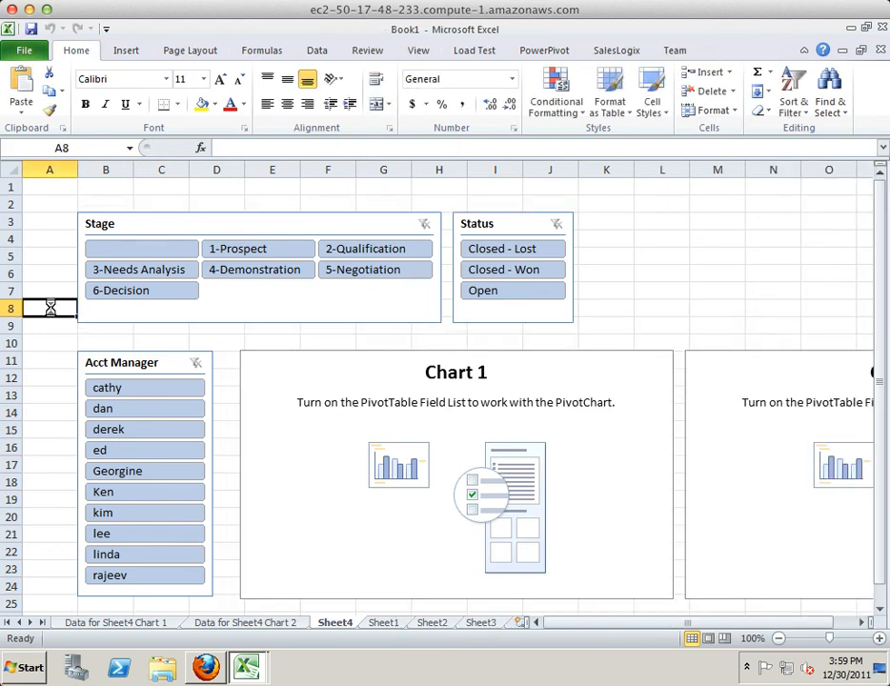
click(310, 440)
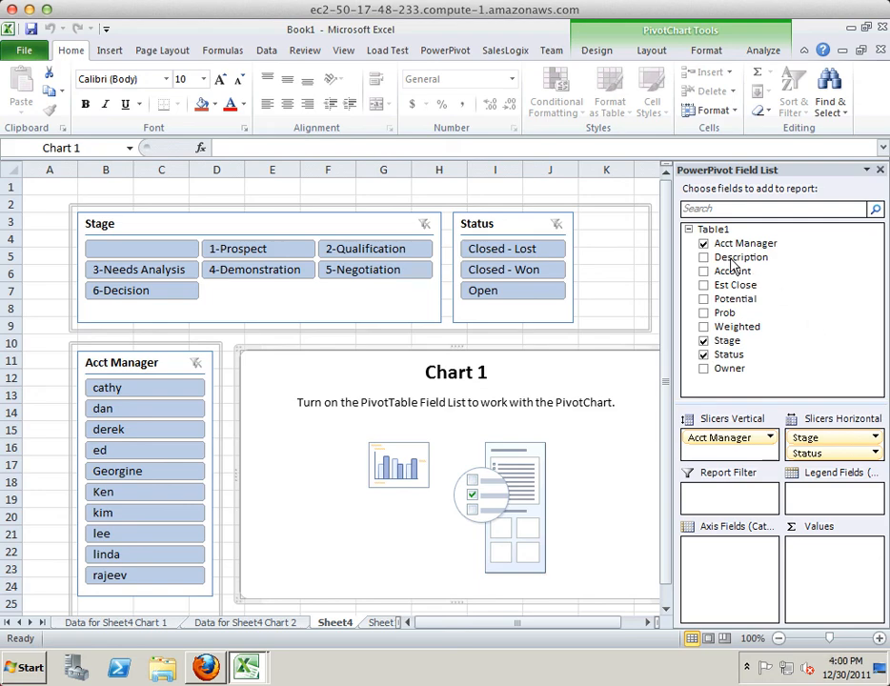
drag(747, 285, 812, 562)
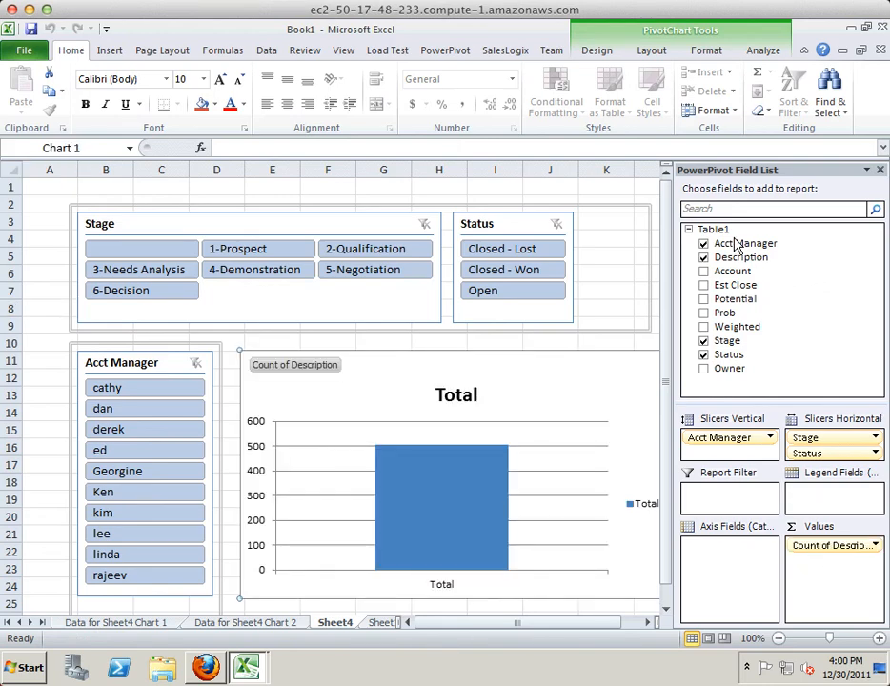
drag(734, 245, 720, 572)
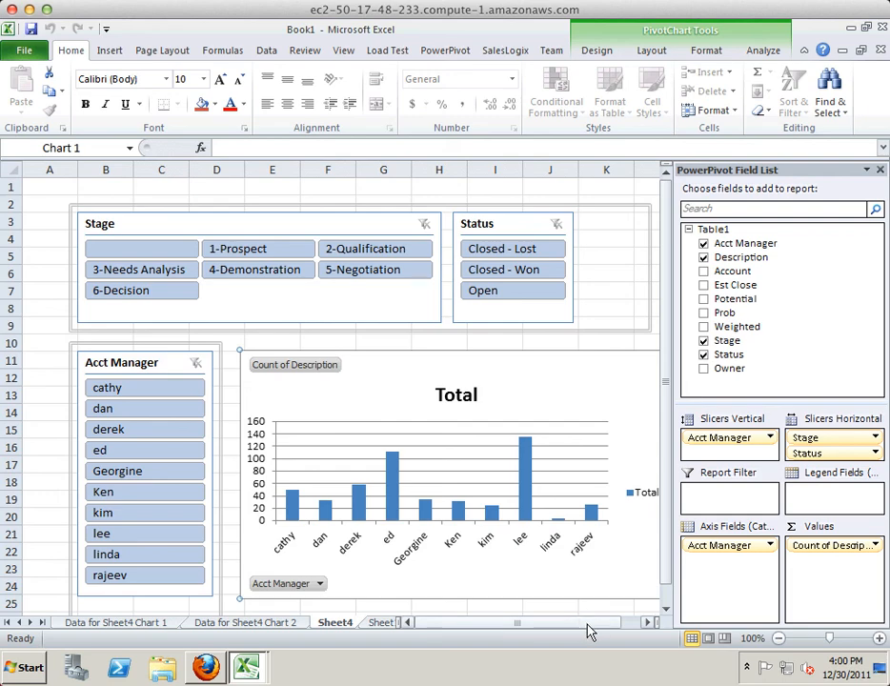
Chart the sum of Potential by Acct Manager in Chart 2, with Acct Manager as the axis field
drag(587, 625, 638, 625)
click(641, 500)
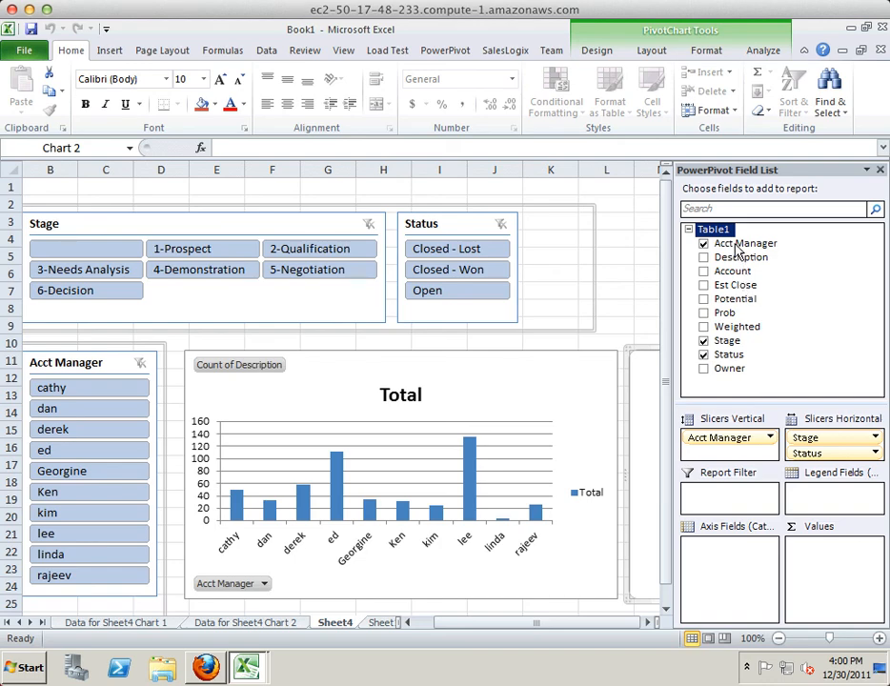
drag(739, 250, 731, 581)
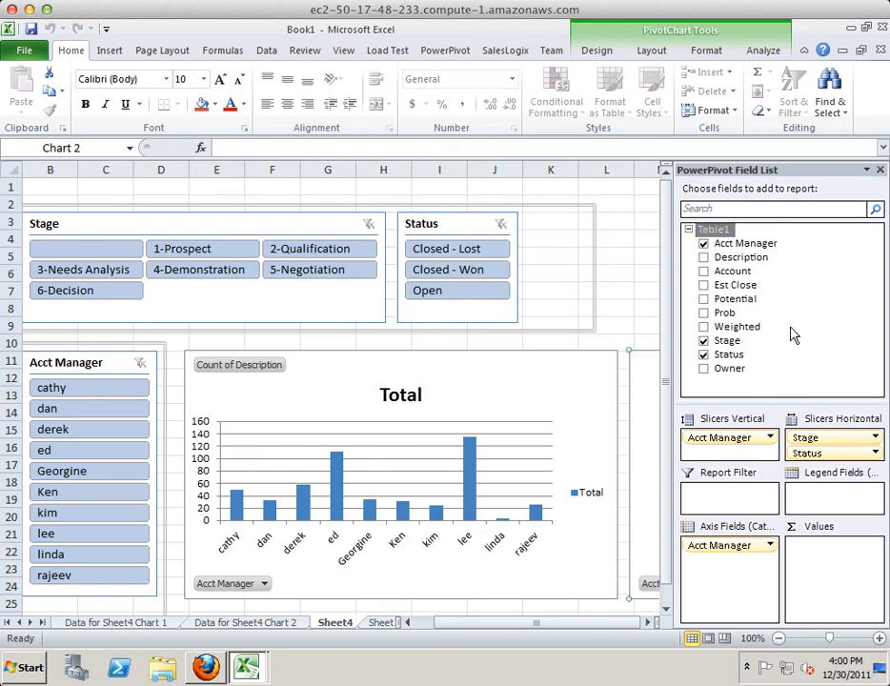
drag(731, 300, 826, 582)
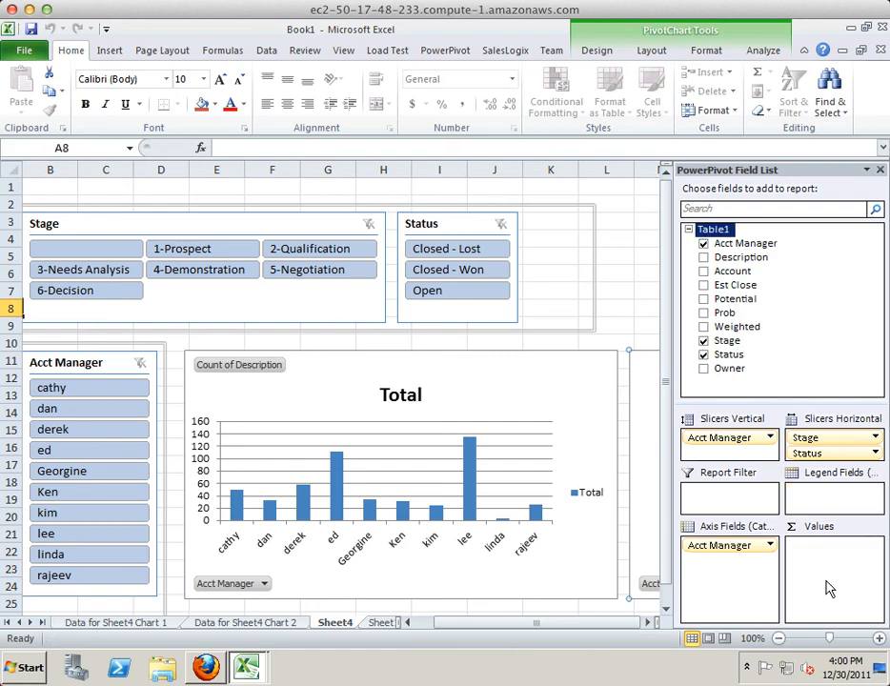
click(629, 281)
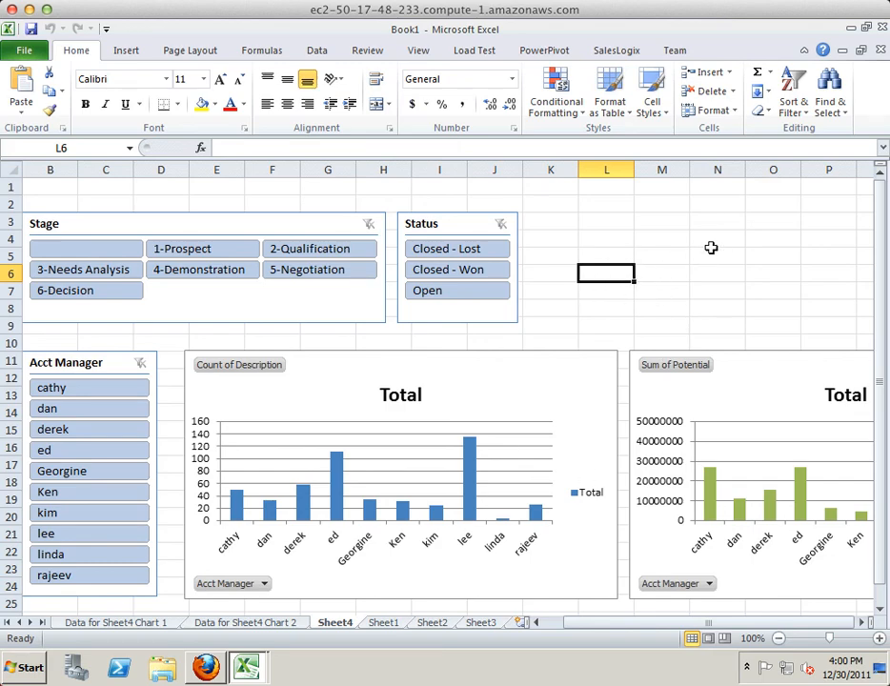
Try a worksheet zoom of 50%, and set it to 75% instead
click(419, 53)
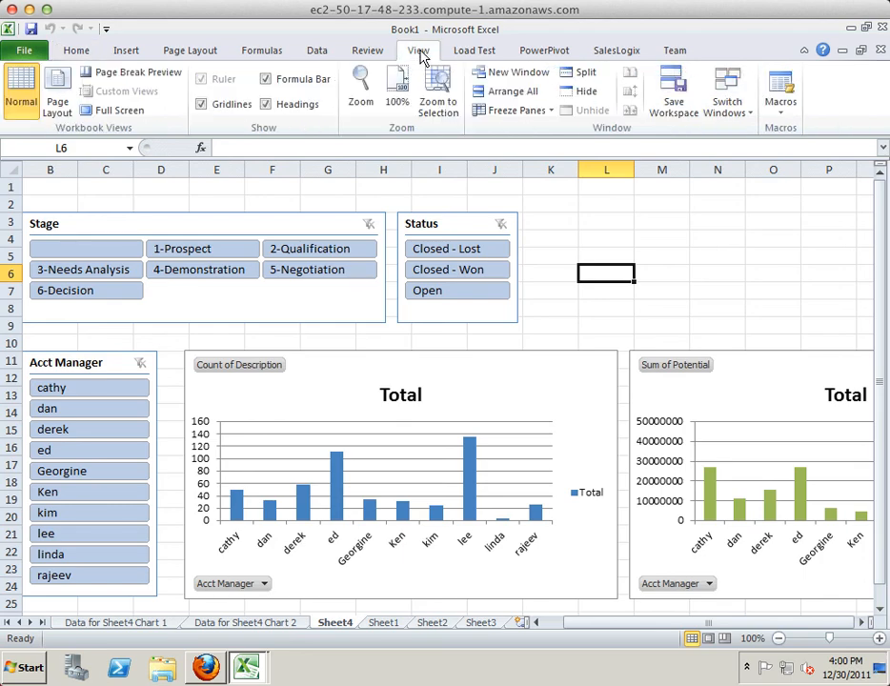
click(361, 86)
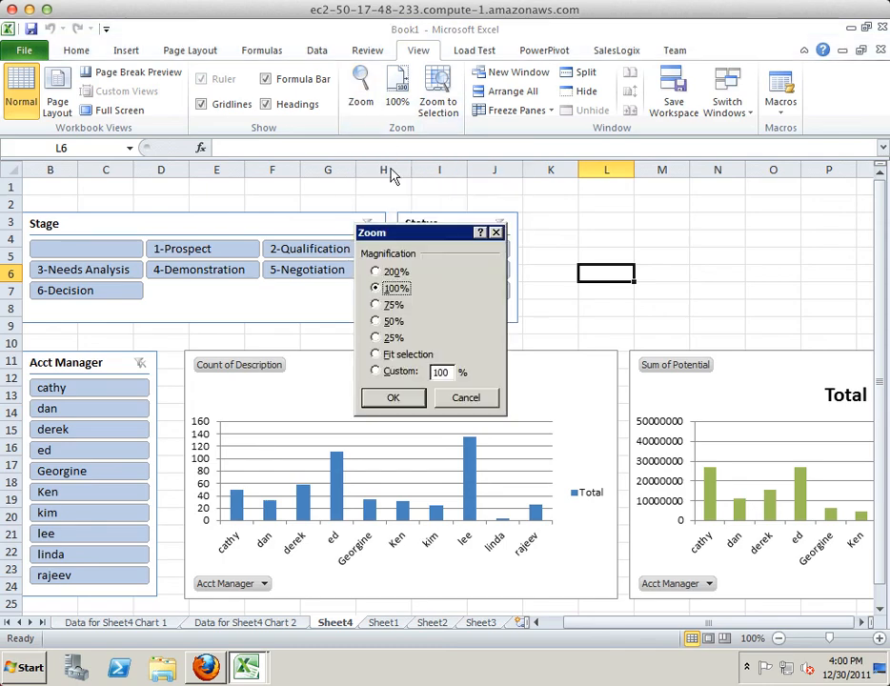
click(376, 322)
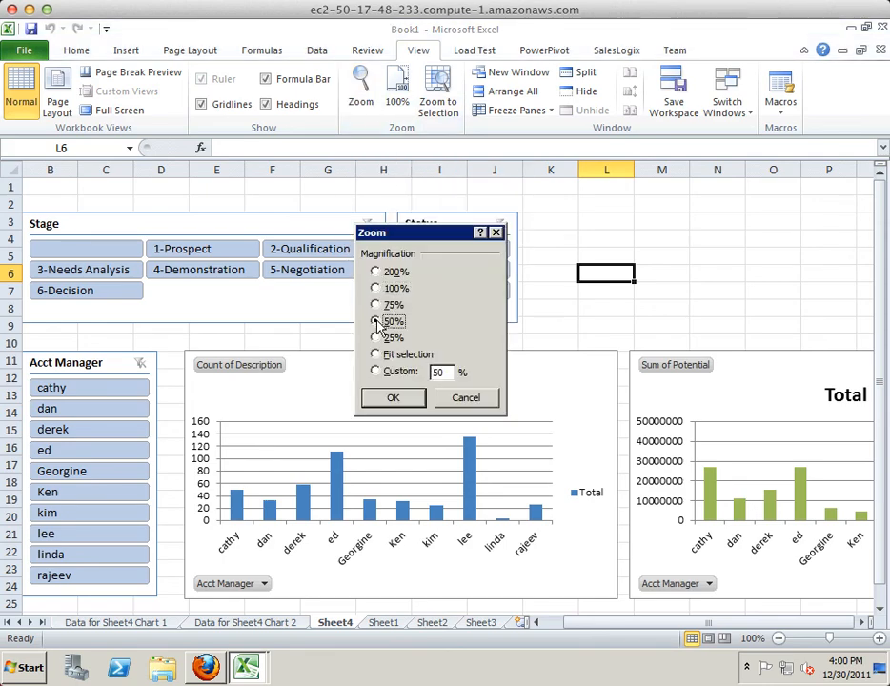
click(394, 399)
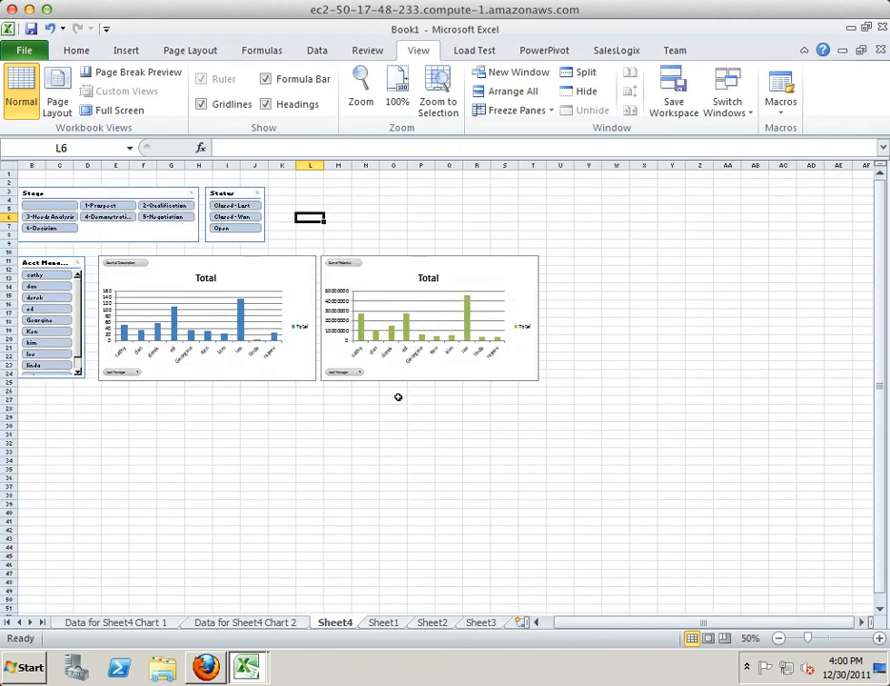
click(362, 84)
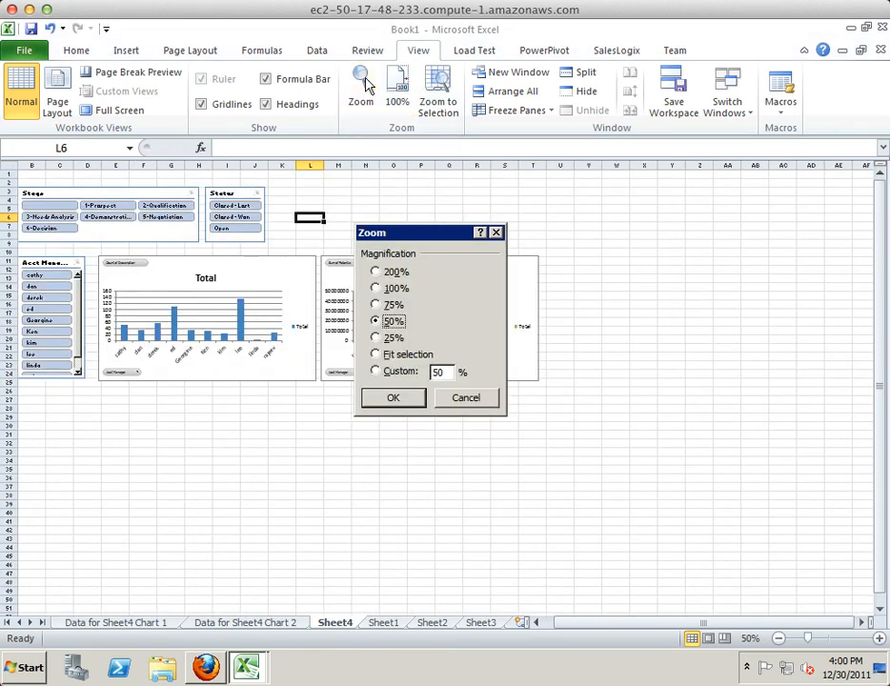
click(376, 305)
click(394, 397)
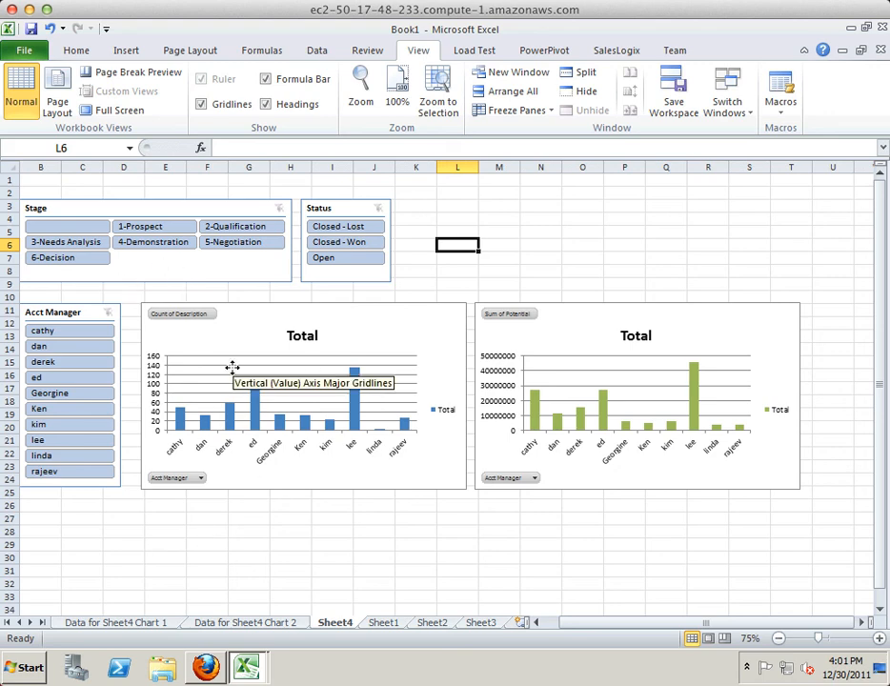
Filter both charts by the Closed - Won status, switch to Open for comparison, and return to Closed - Won
click(339, 239)
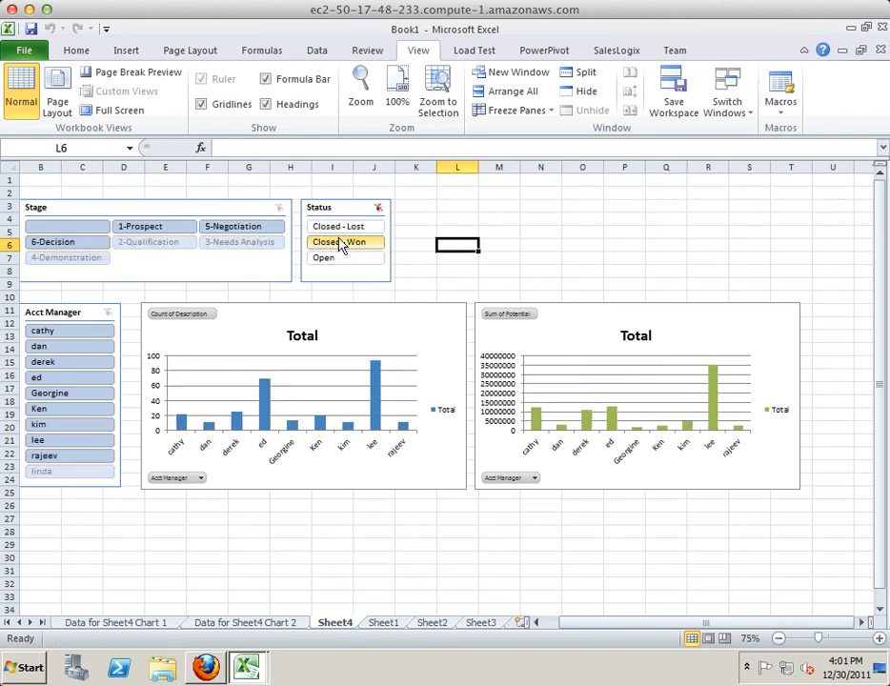
click(324, 259)
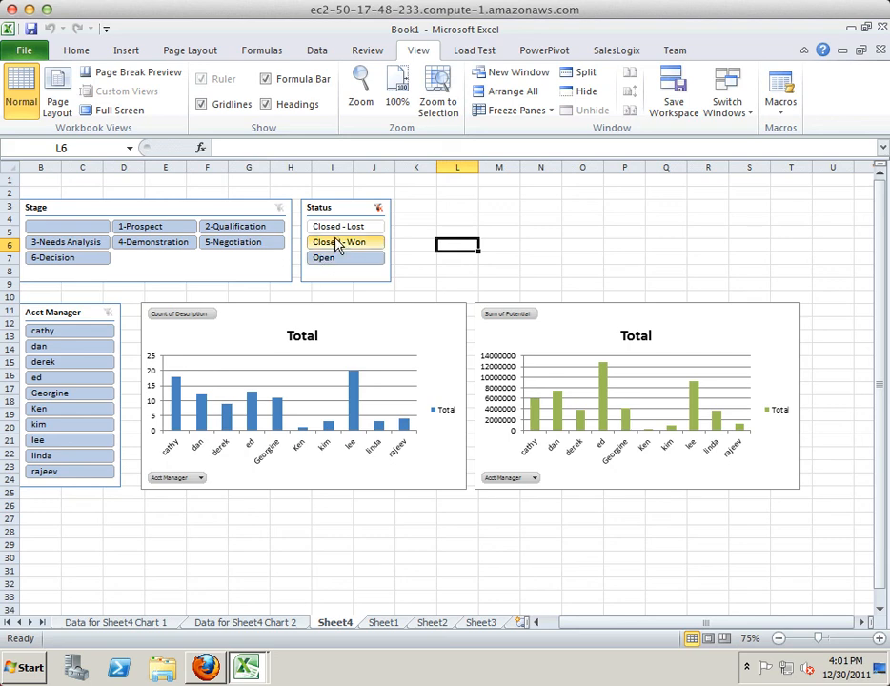
click(336, 245)
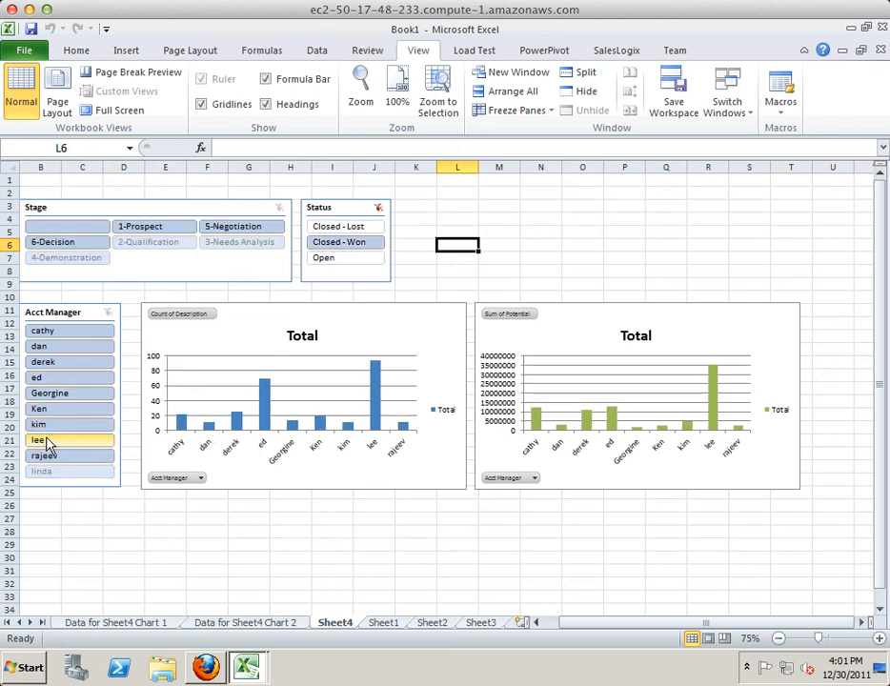
Filter both charts to only the fifth and eighth account managers listed in the Acct Manager slicer
click(47, 440)
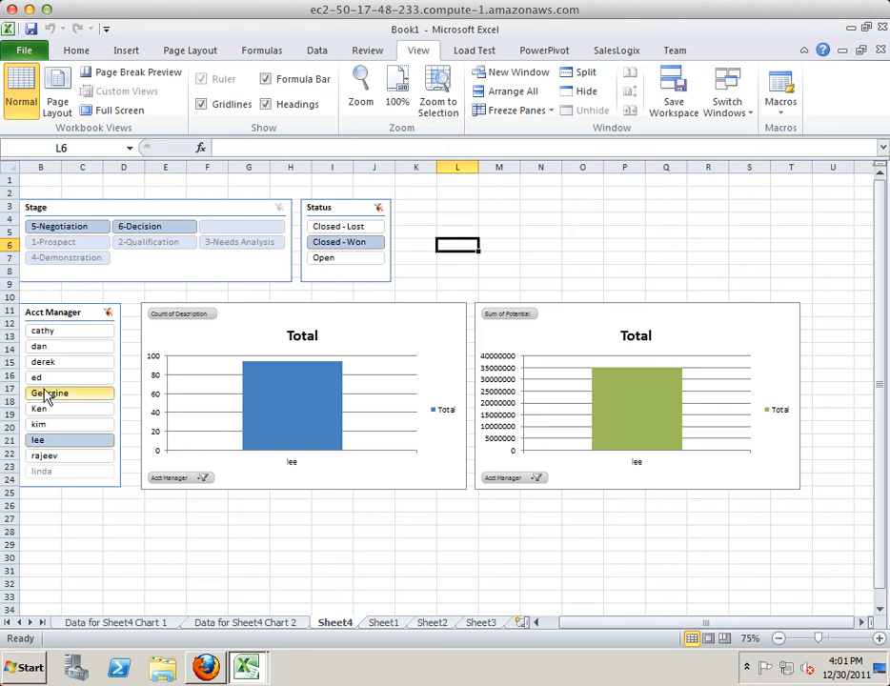
shift+click(44, 398)
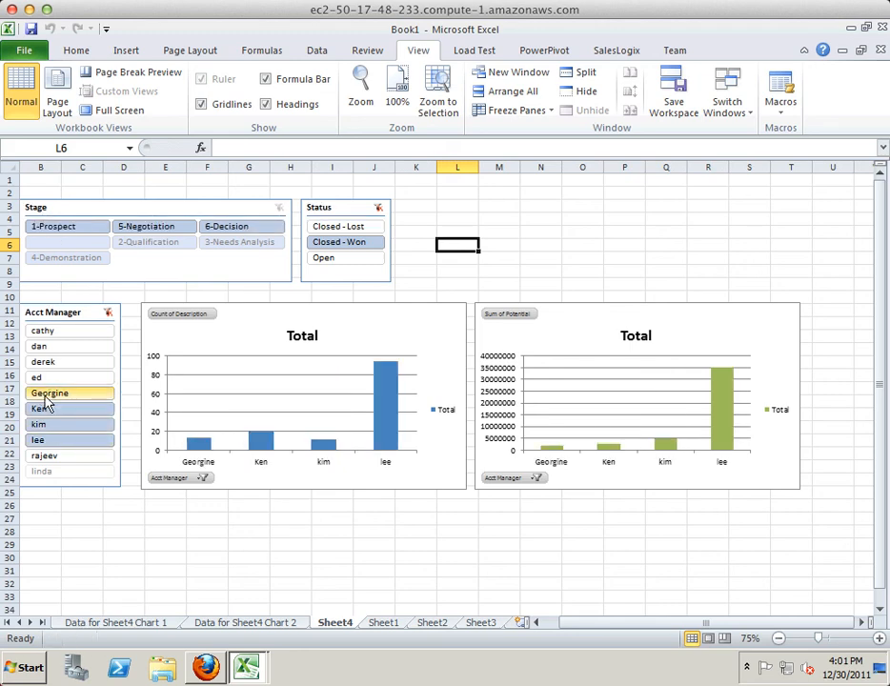
ctrl+click(42, 409)
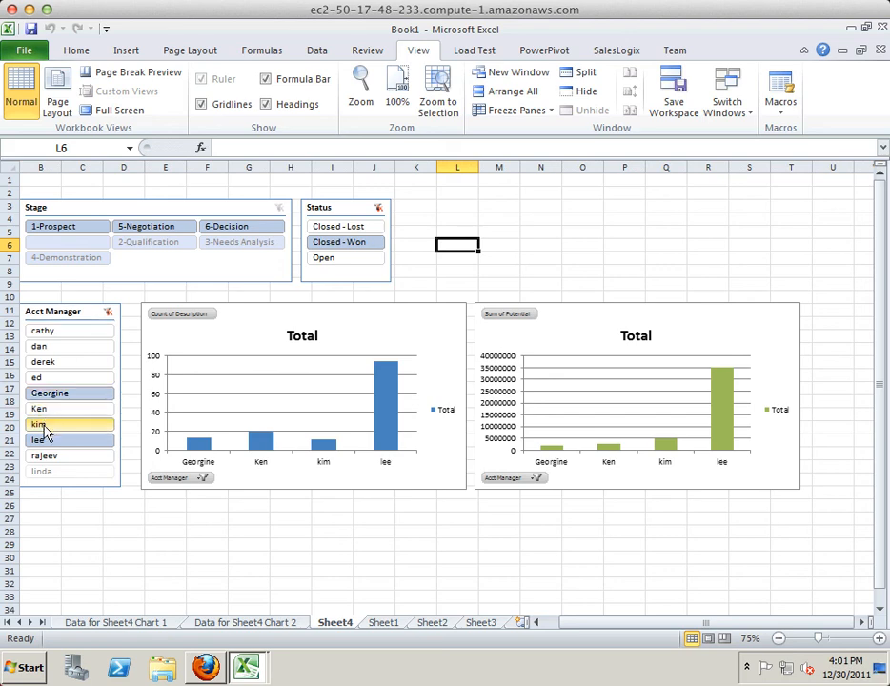
ctrl+click(43, 427)
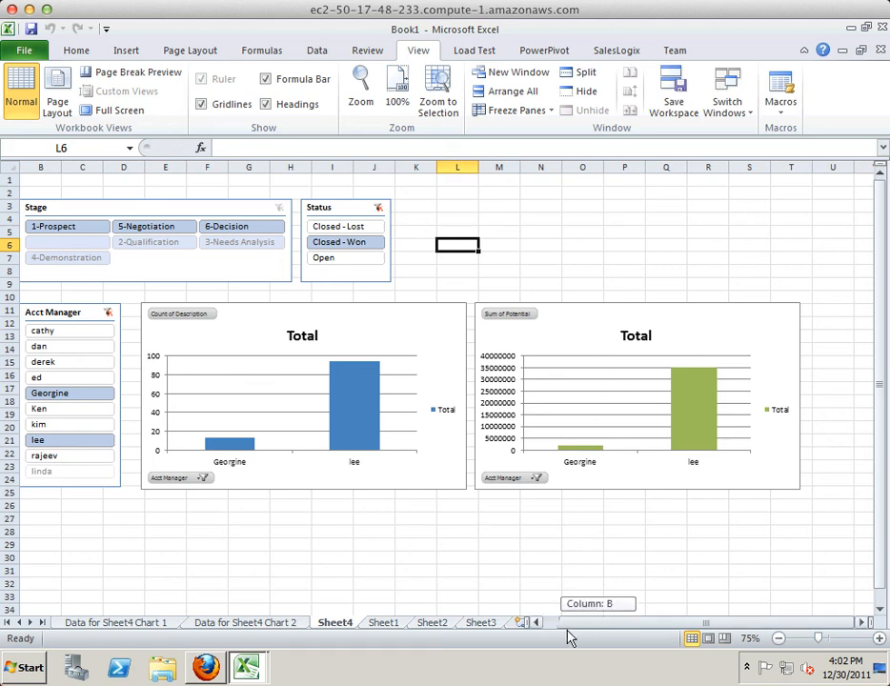
click(538, 623)
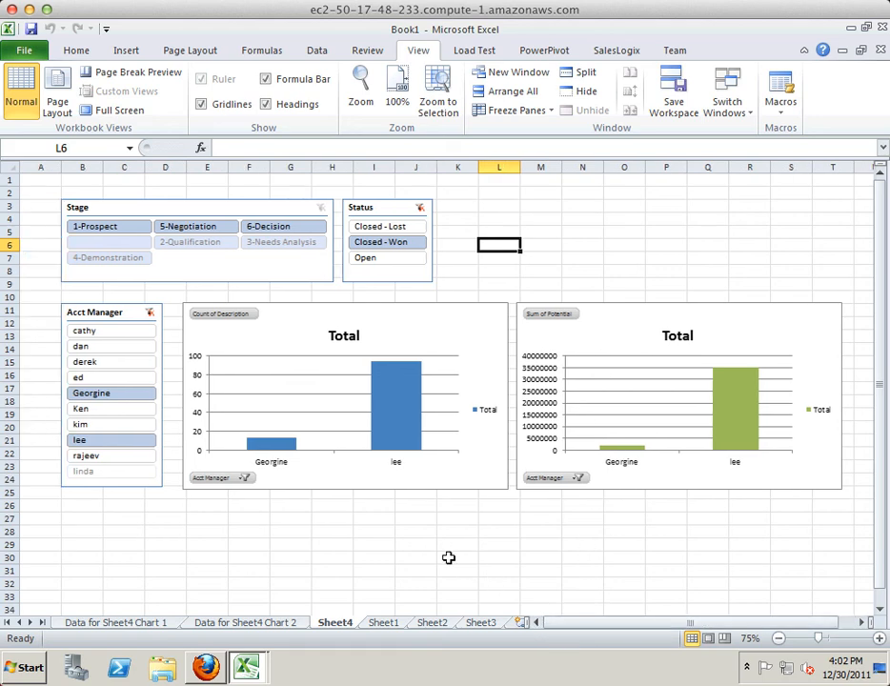